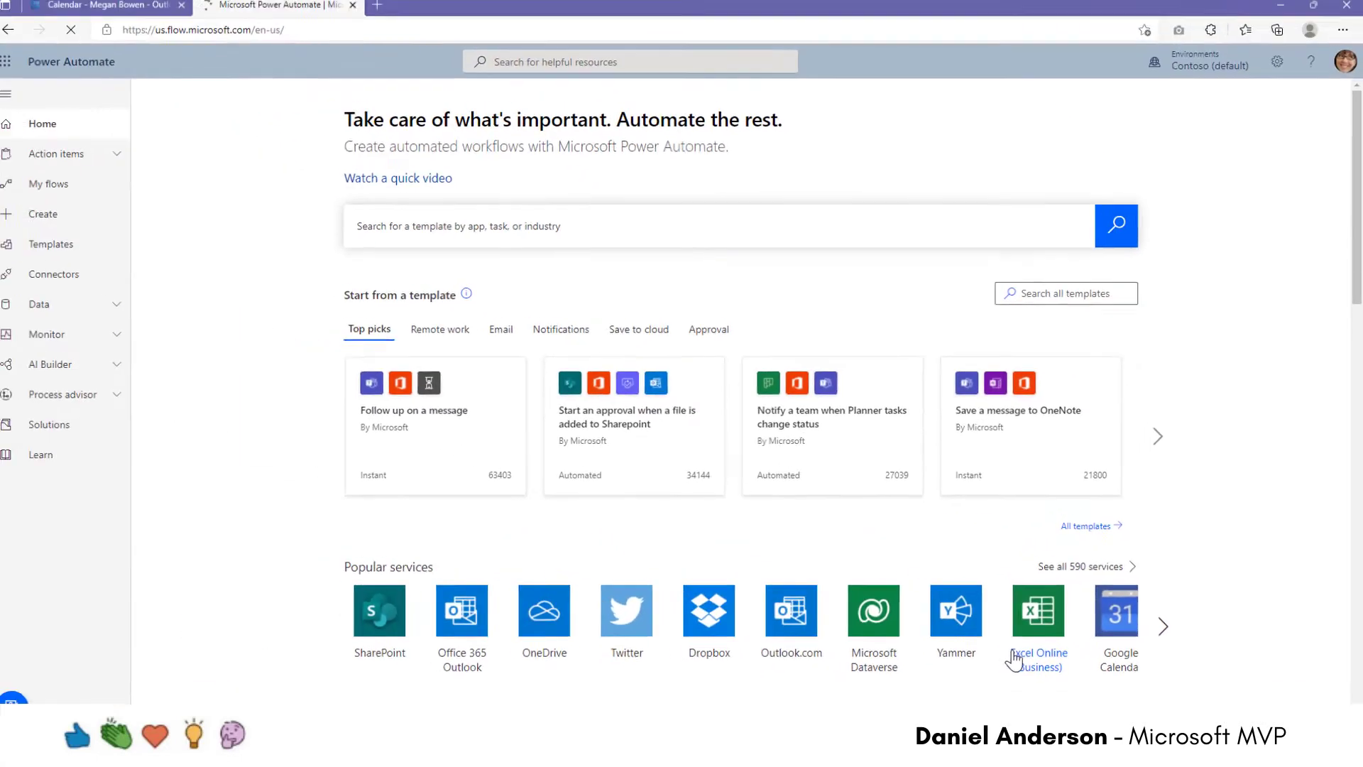
Open the Google Calendar connector page and scroll down to its Triggers list
left_click(671, 543)
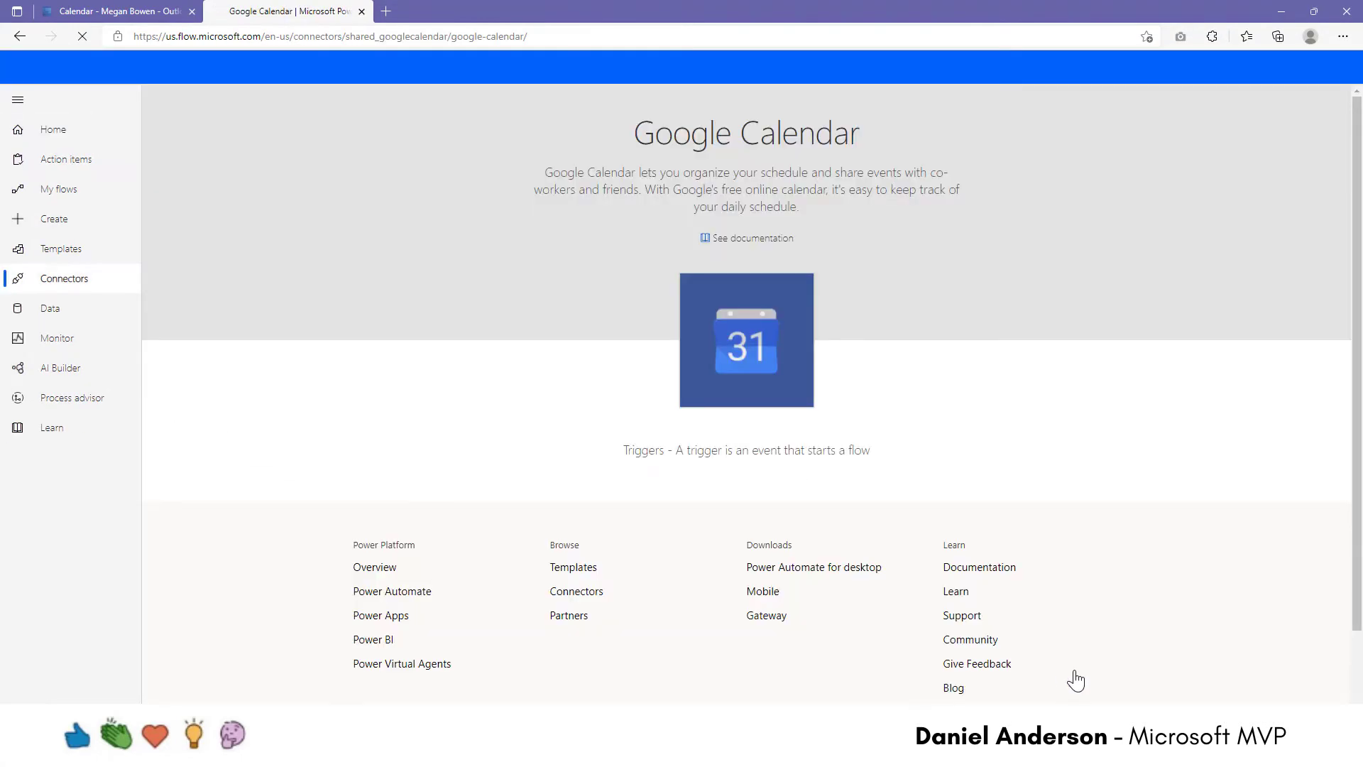
scroll(692, 529, "down", 1)
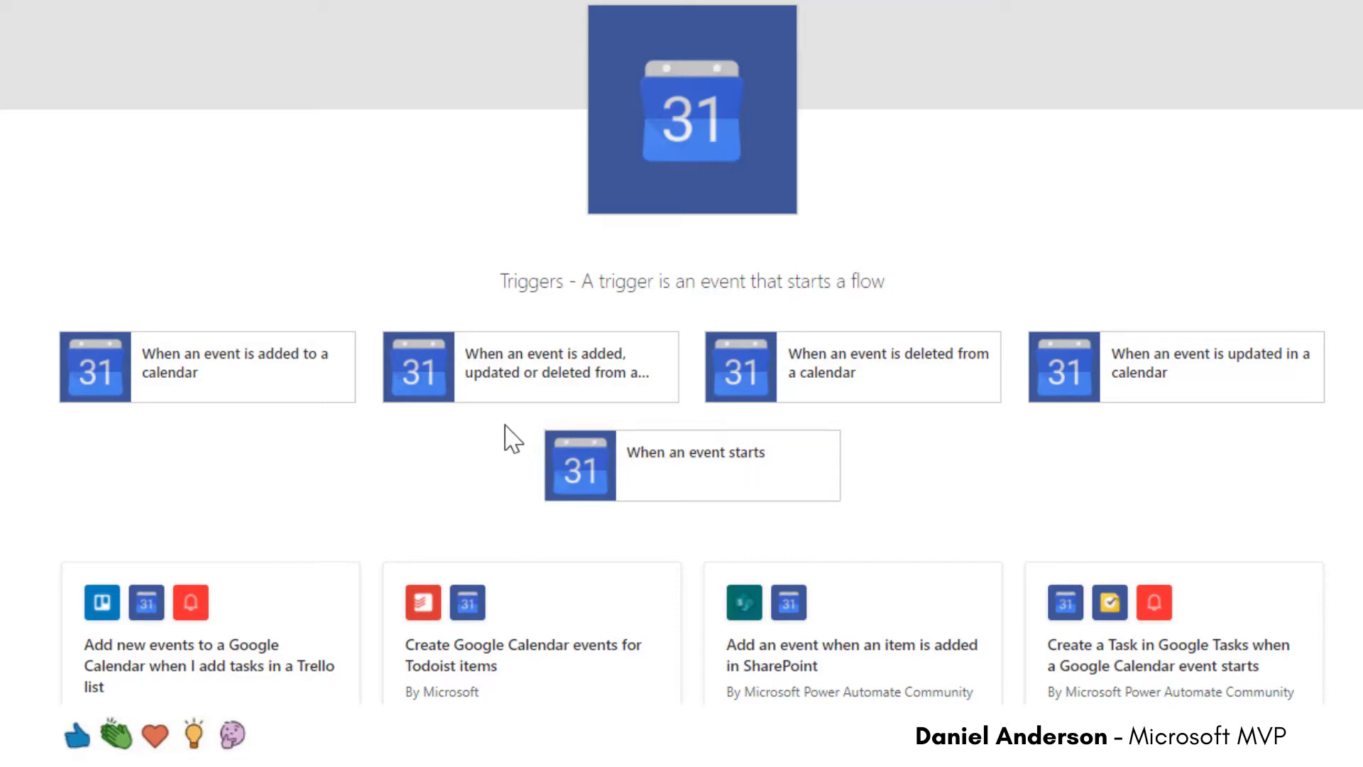
Use the 'When an event is added to a calendar' trigger on the personal calendar, then add a new step
left_click(210, 383)
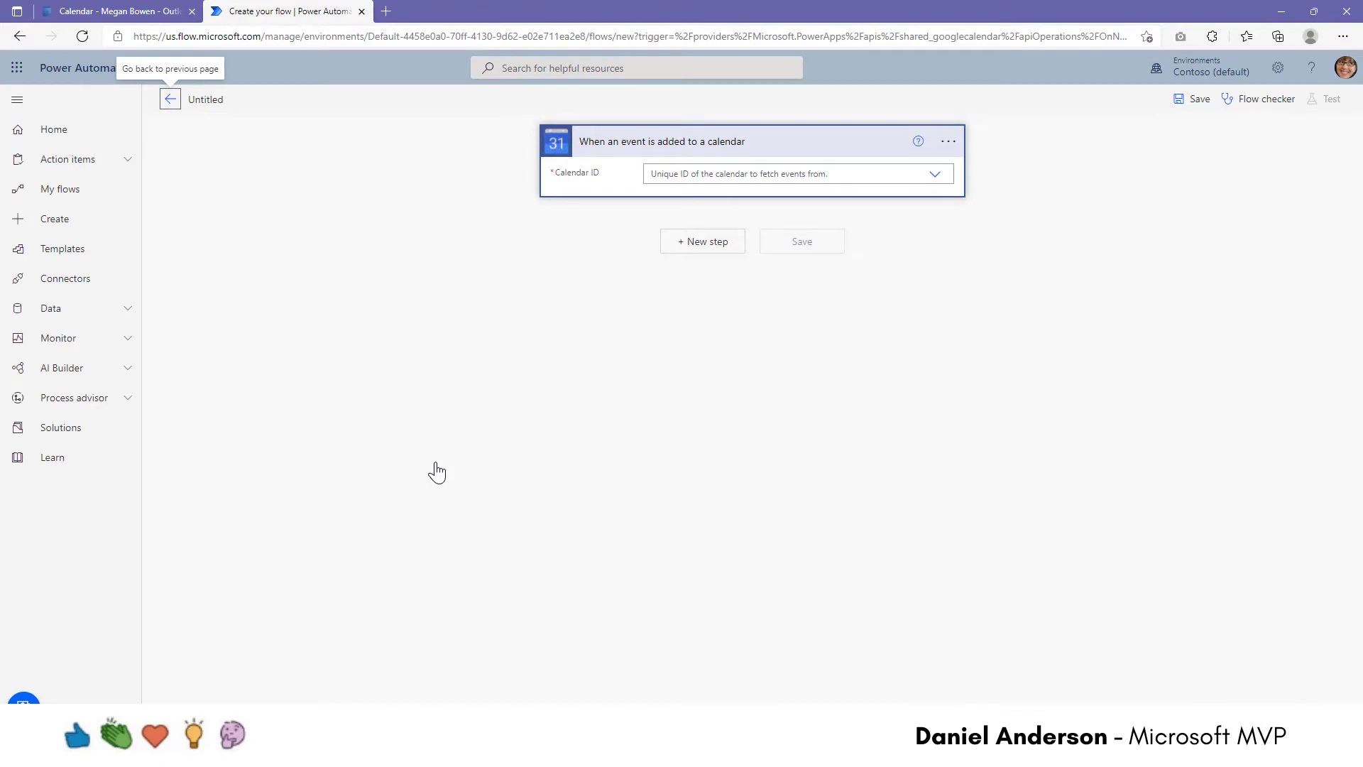
left_click(948, 142)
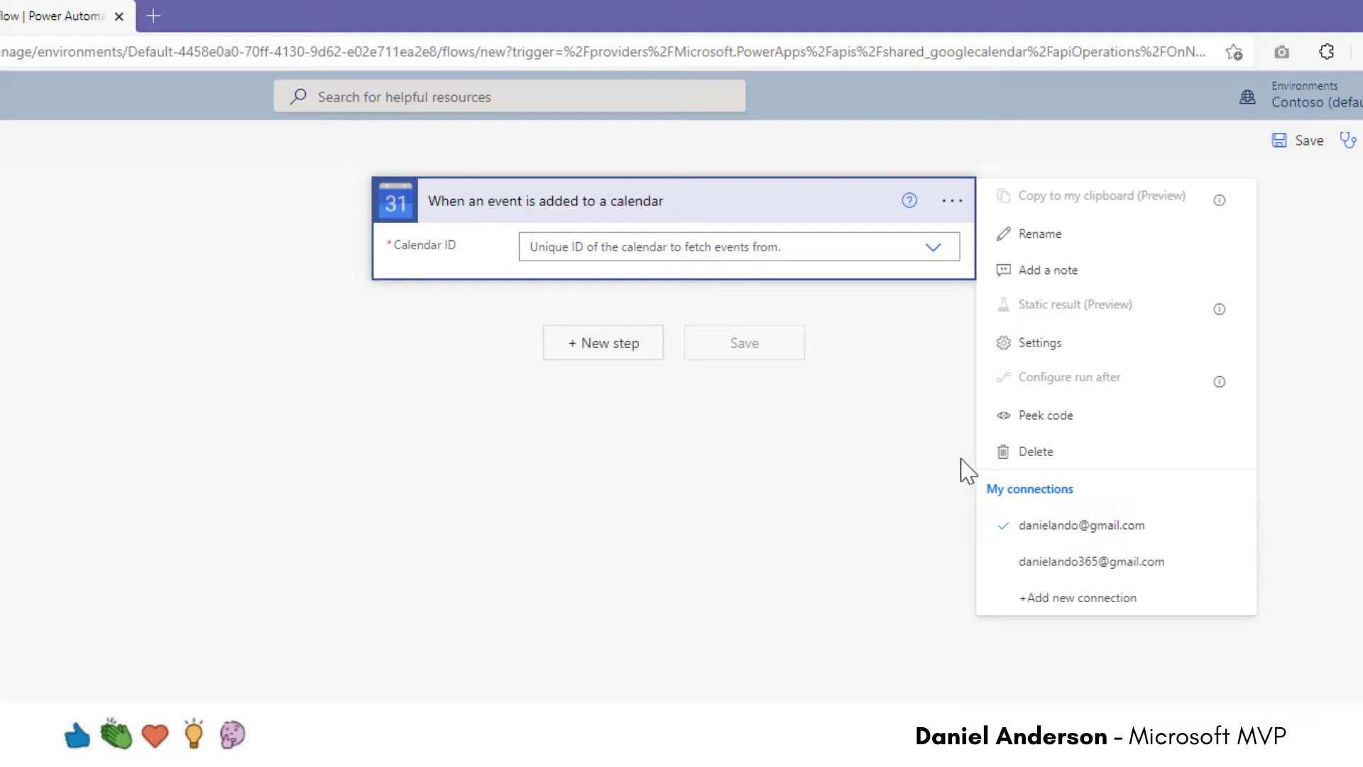
left_click(838, 245)
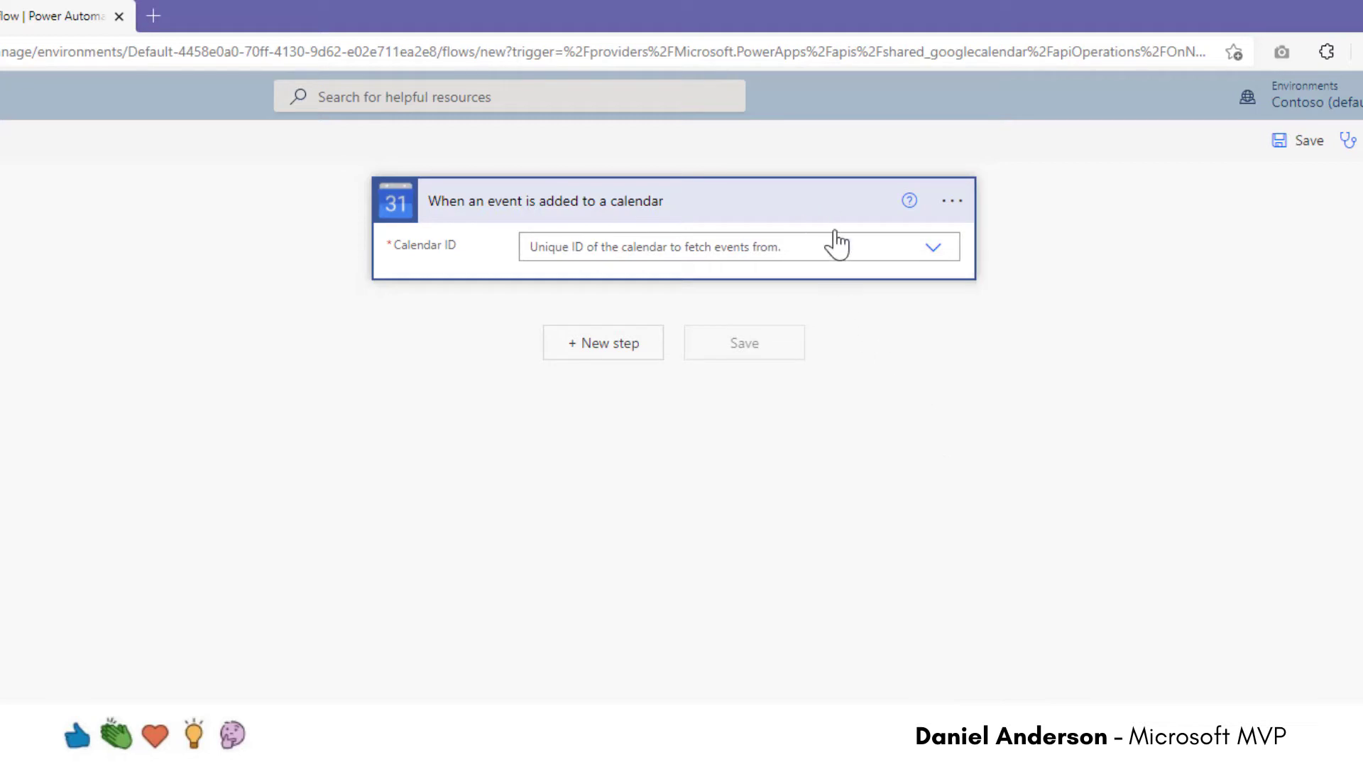
left_click(789, 217)
left_click(939, 257)
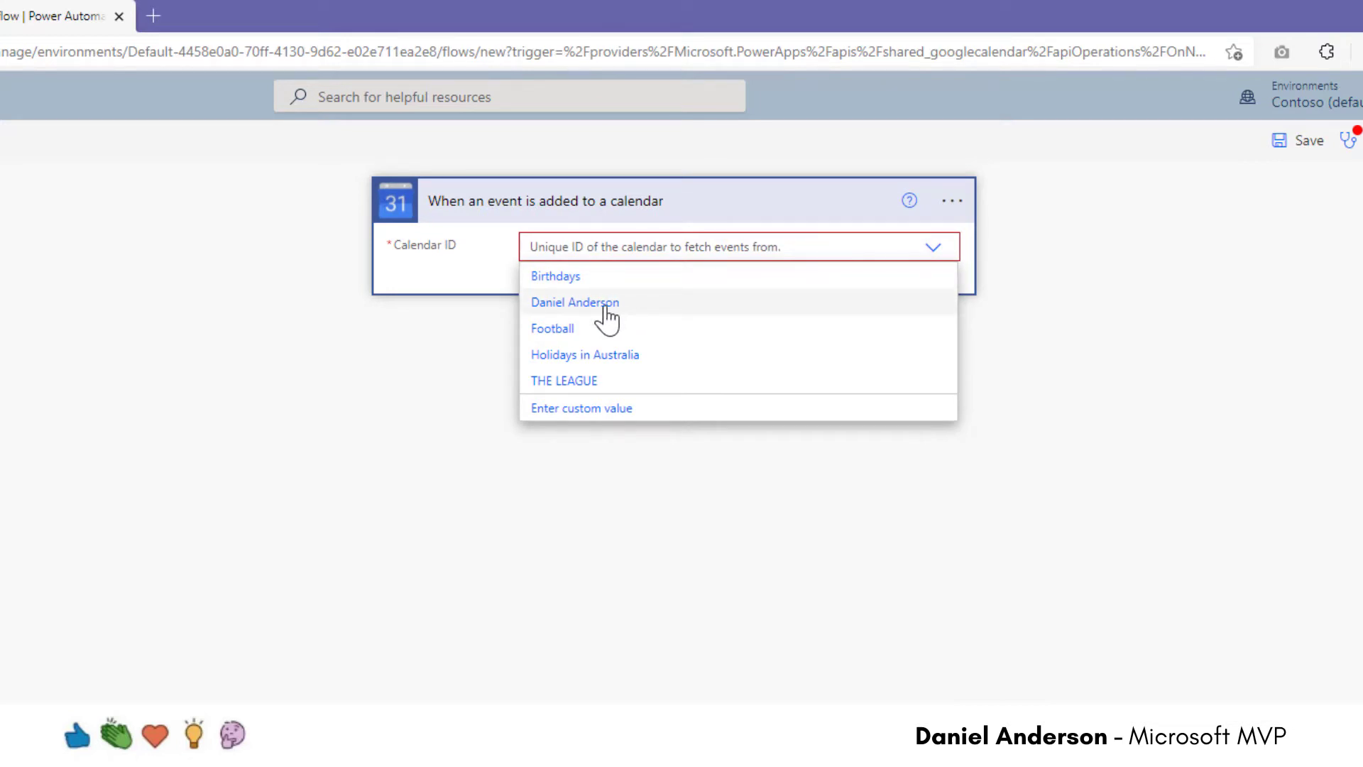
left_click(607, 304)
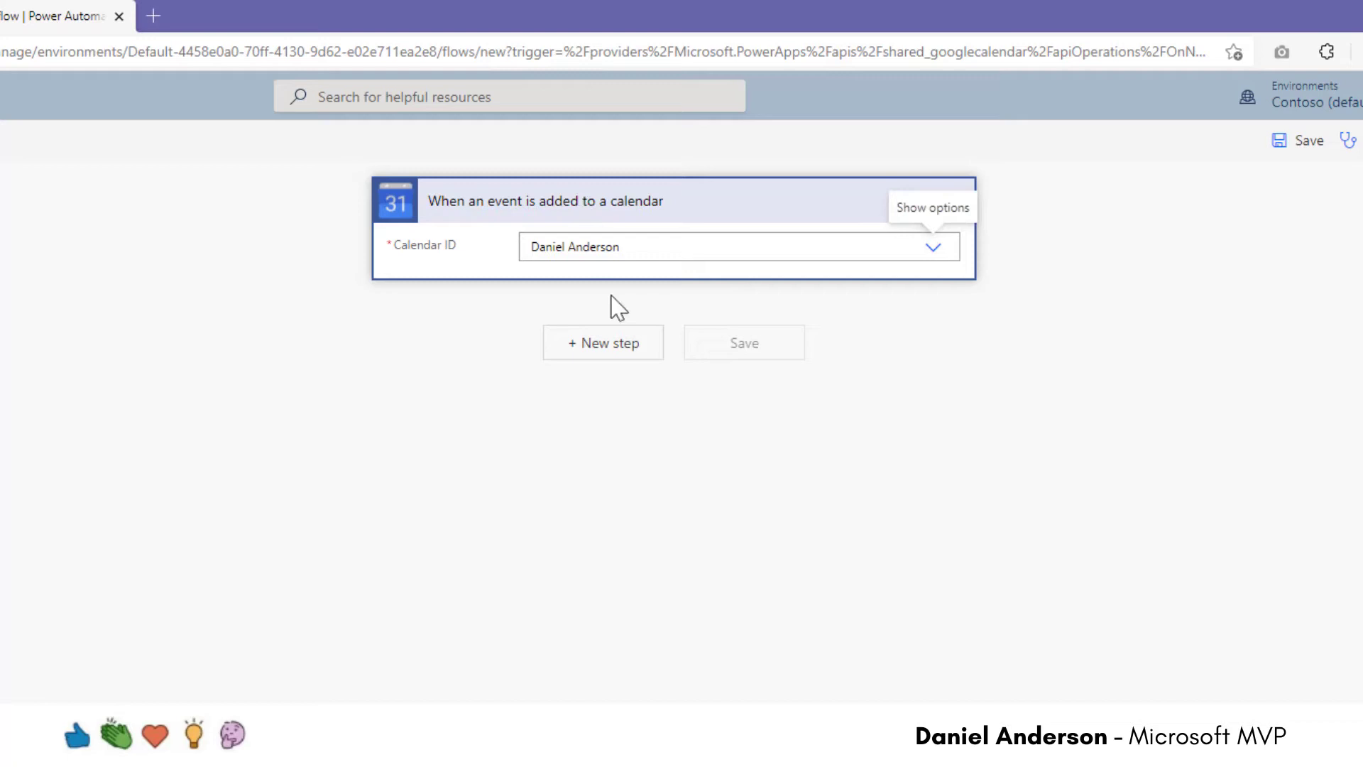
left_click(605, 348)
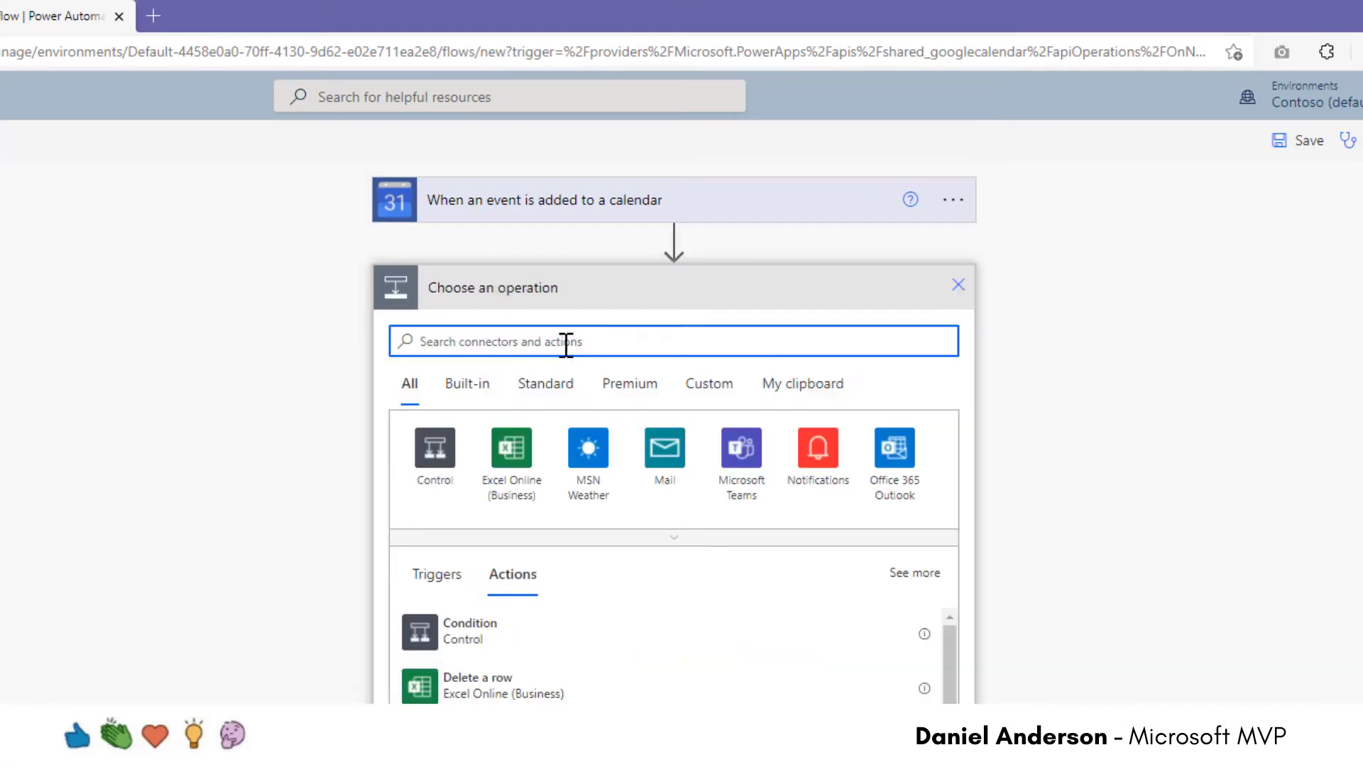
Add an Outlook Create event (V4) step saving to Calendar, with the Google Event Title as subject
type("create")
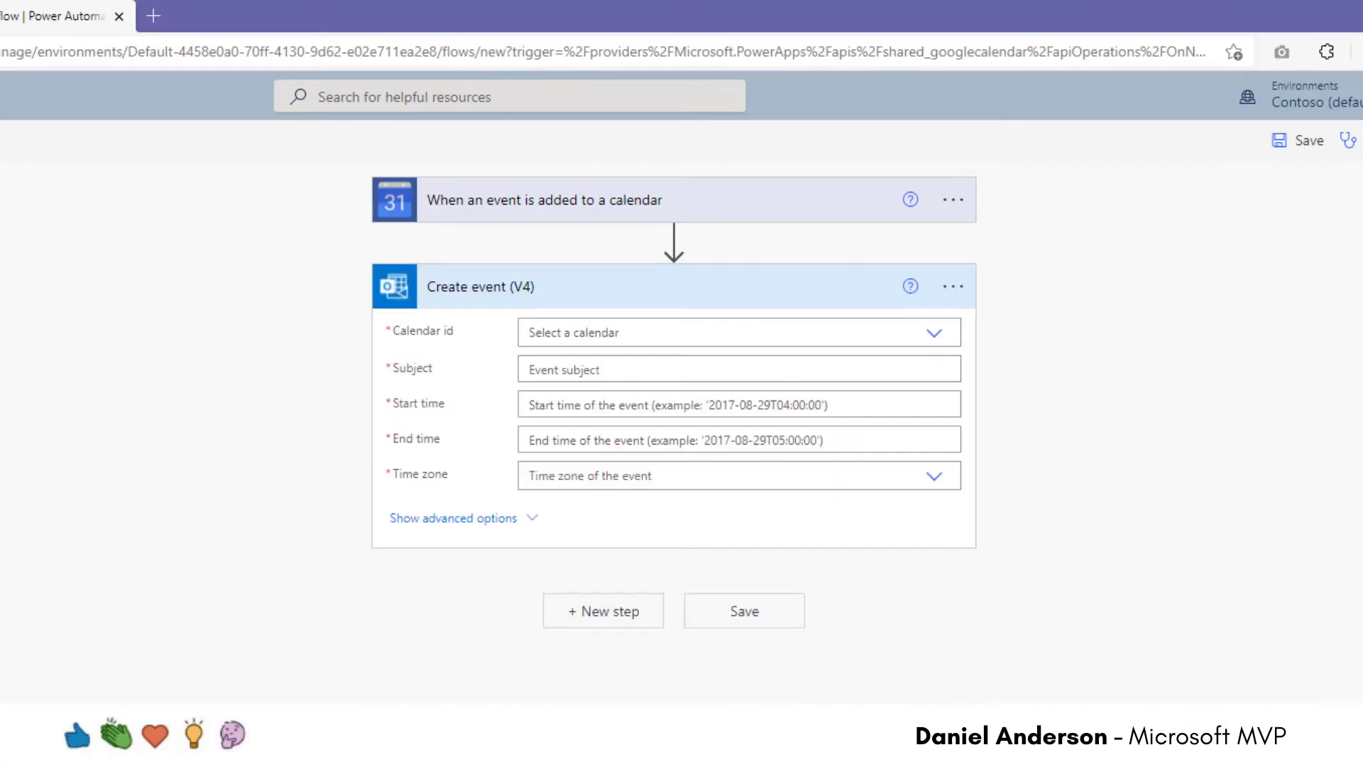
left_click(609, 335)
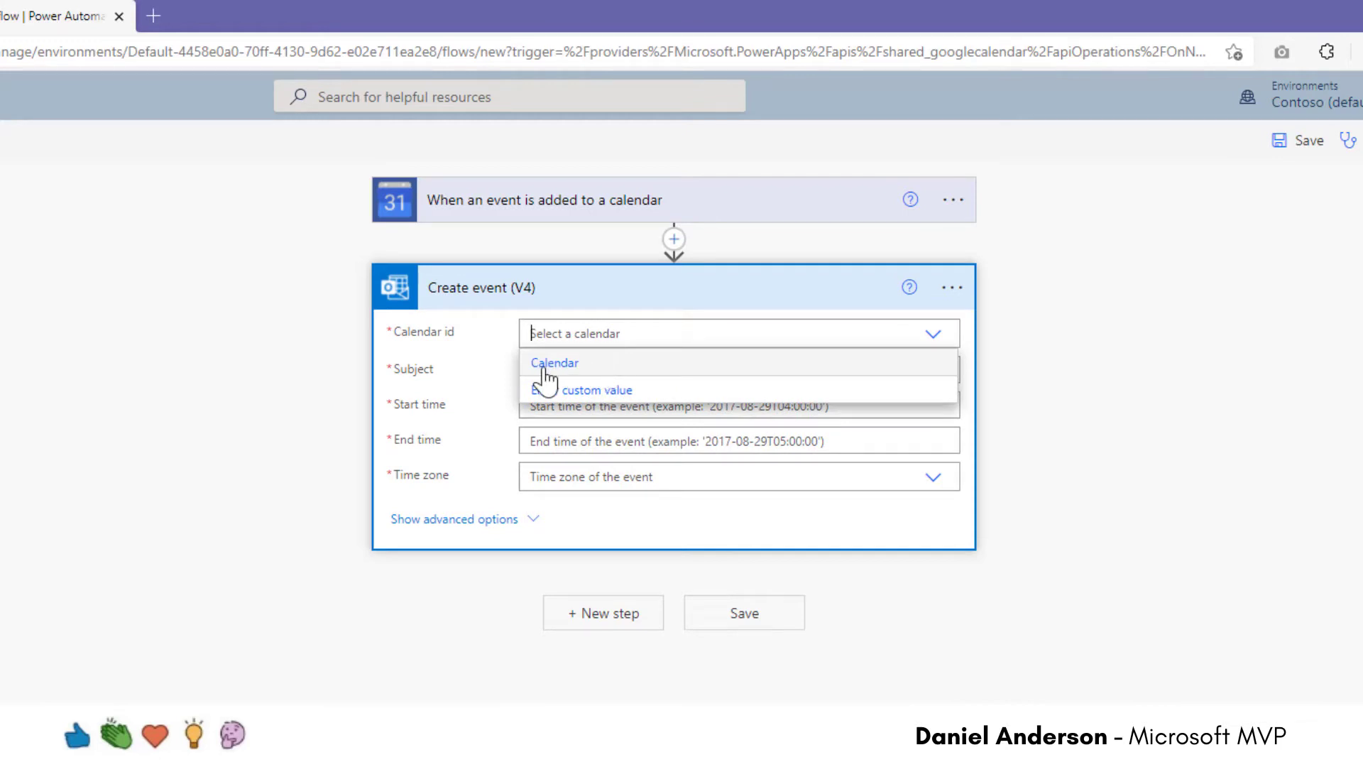
left_click(547, 364)
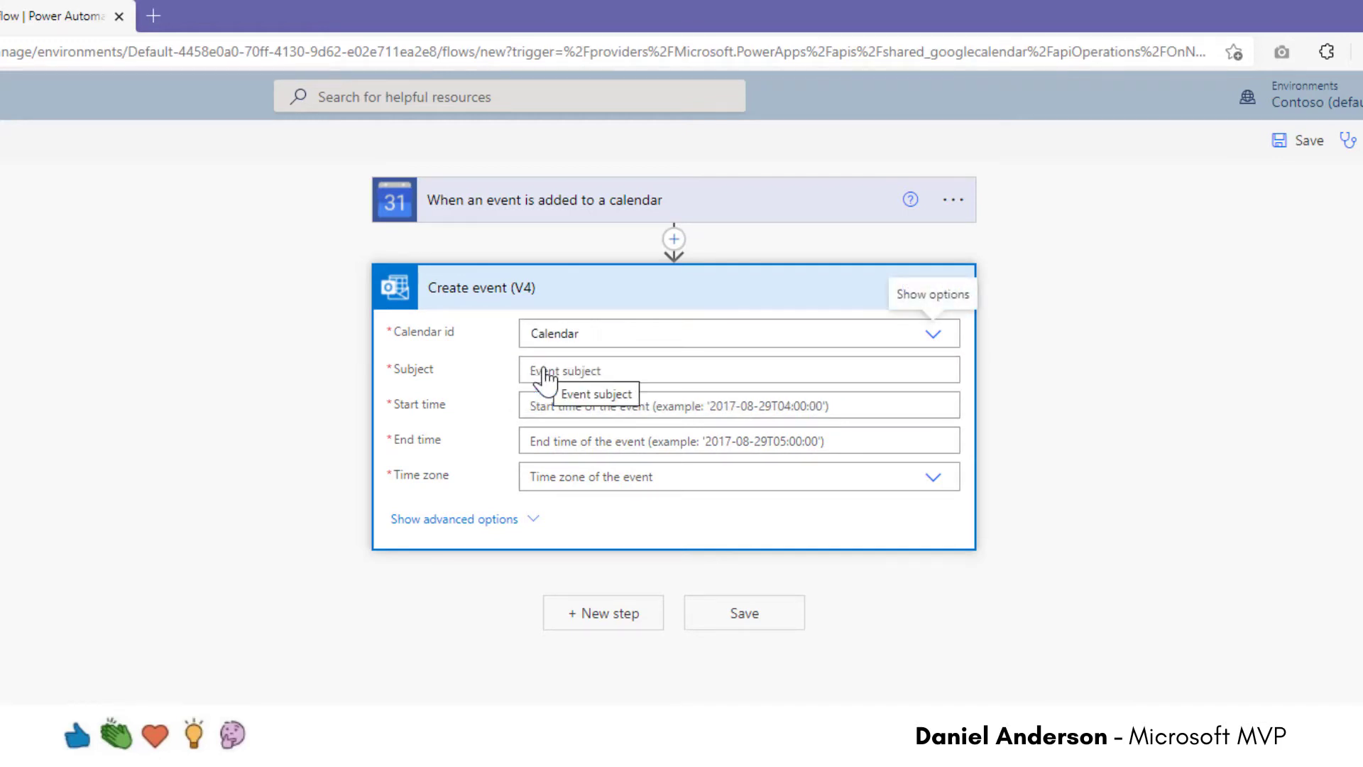
left_click(549, 370)
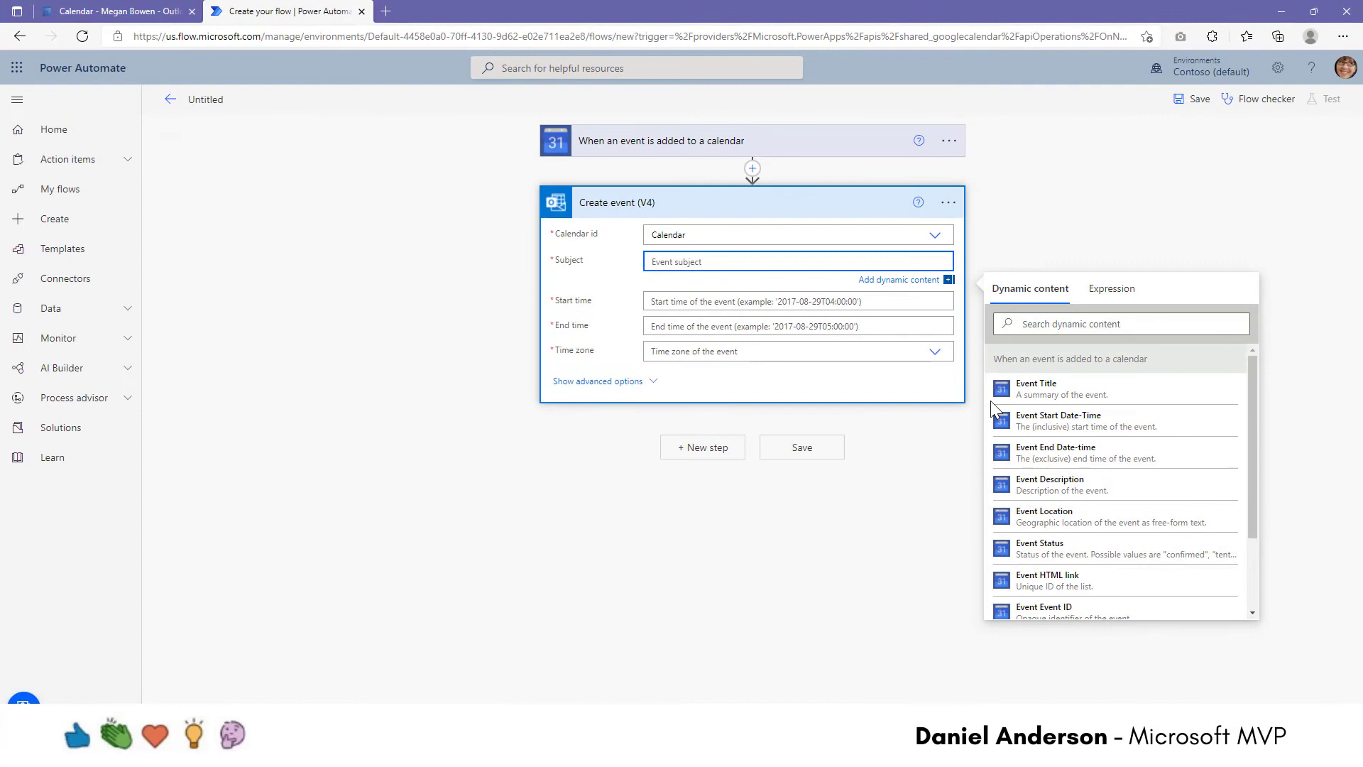
left_click(1032, 392)
Set the event's Start time to the Google event's start
left_click(674, 305)
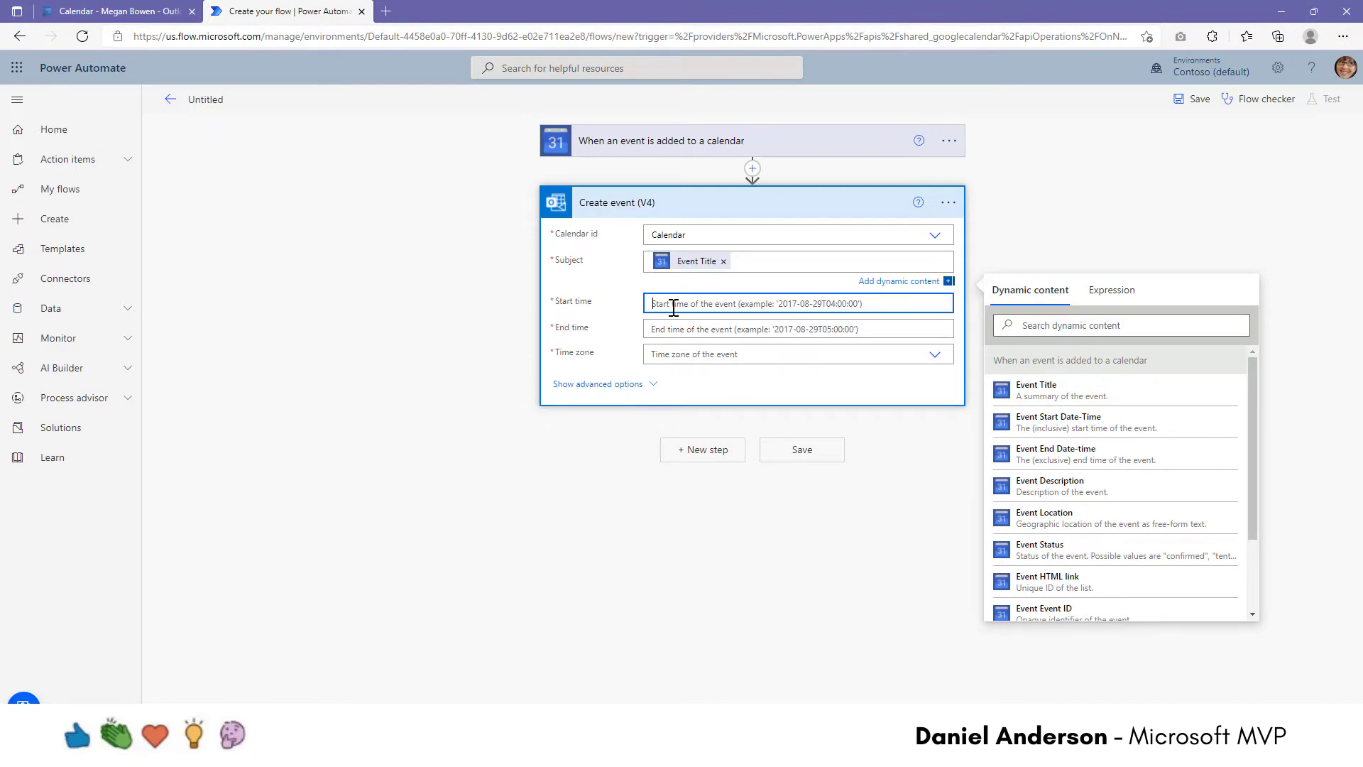
type("start")
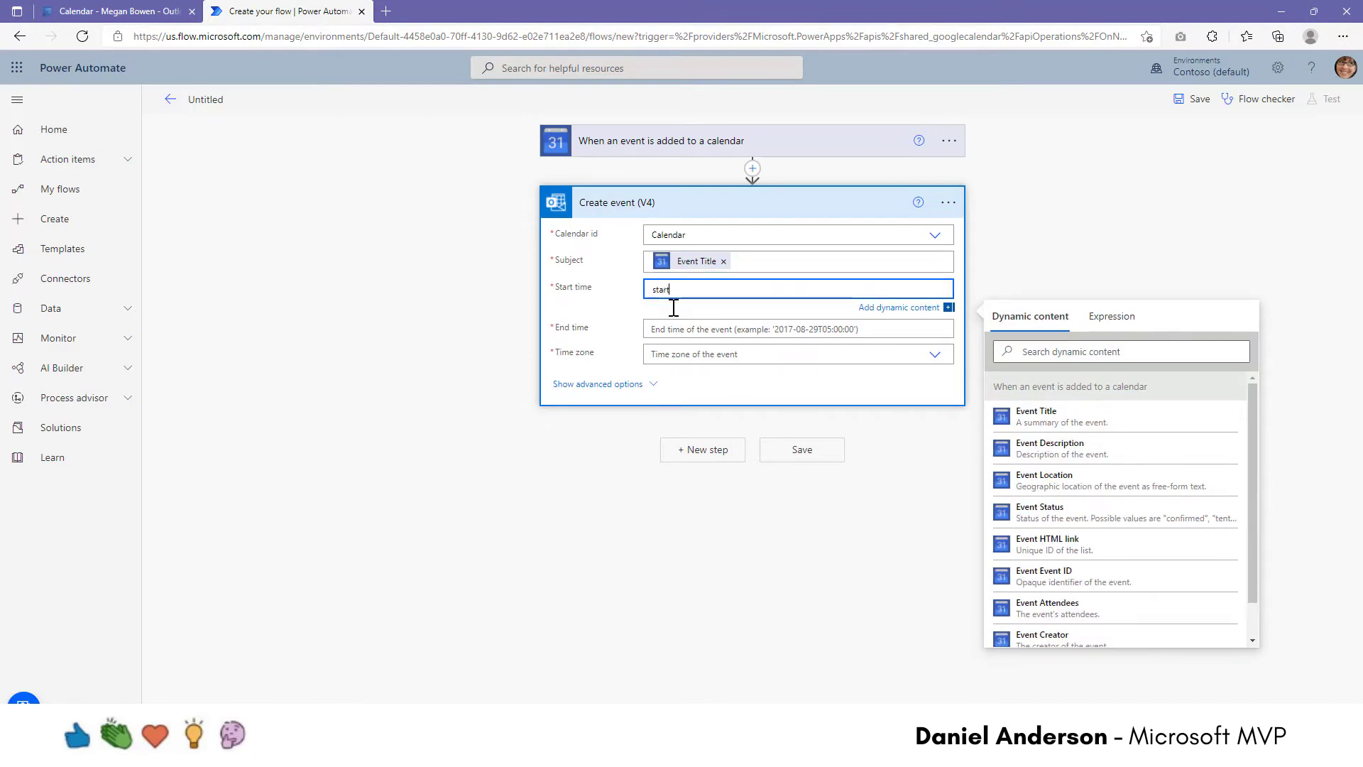
left_click_drag(699, 291, 618, 295)
key("BackSpace")
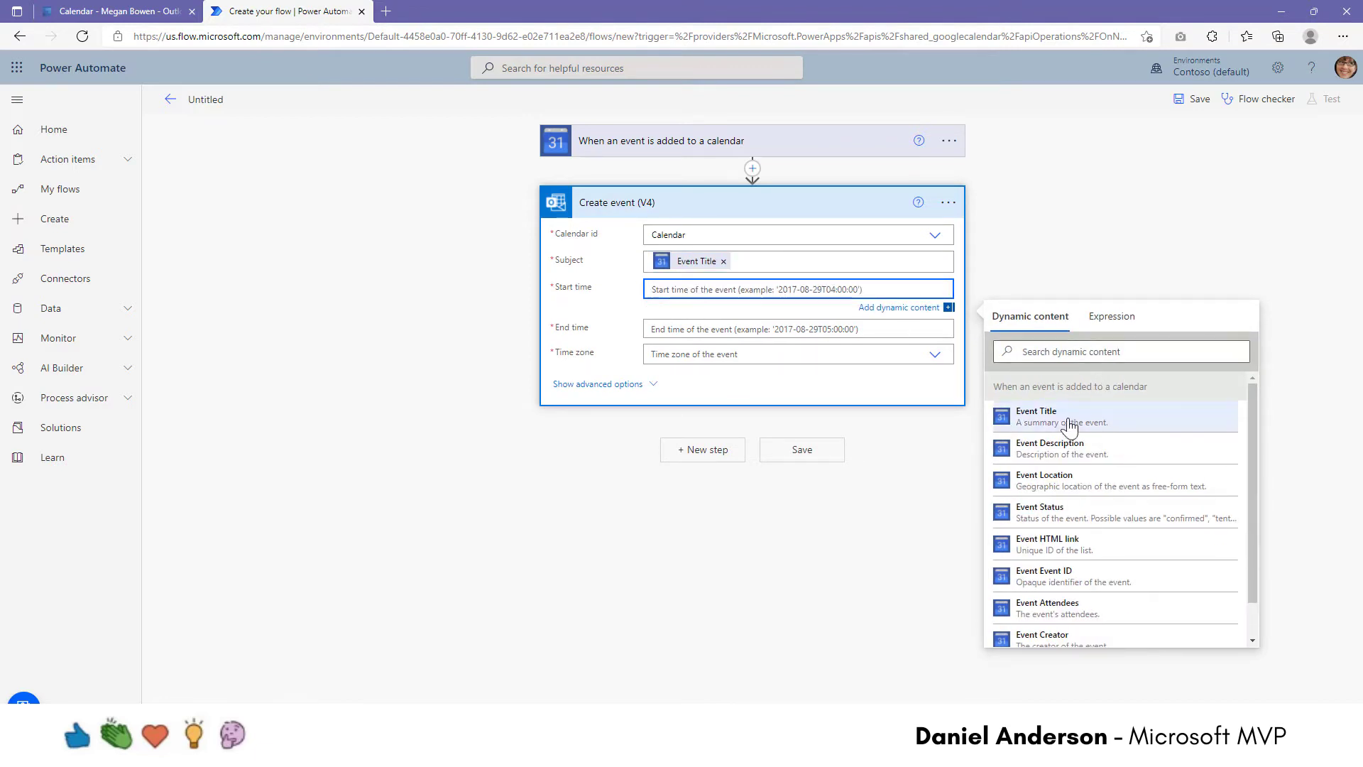
left_click(1056, 352)
type("start")
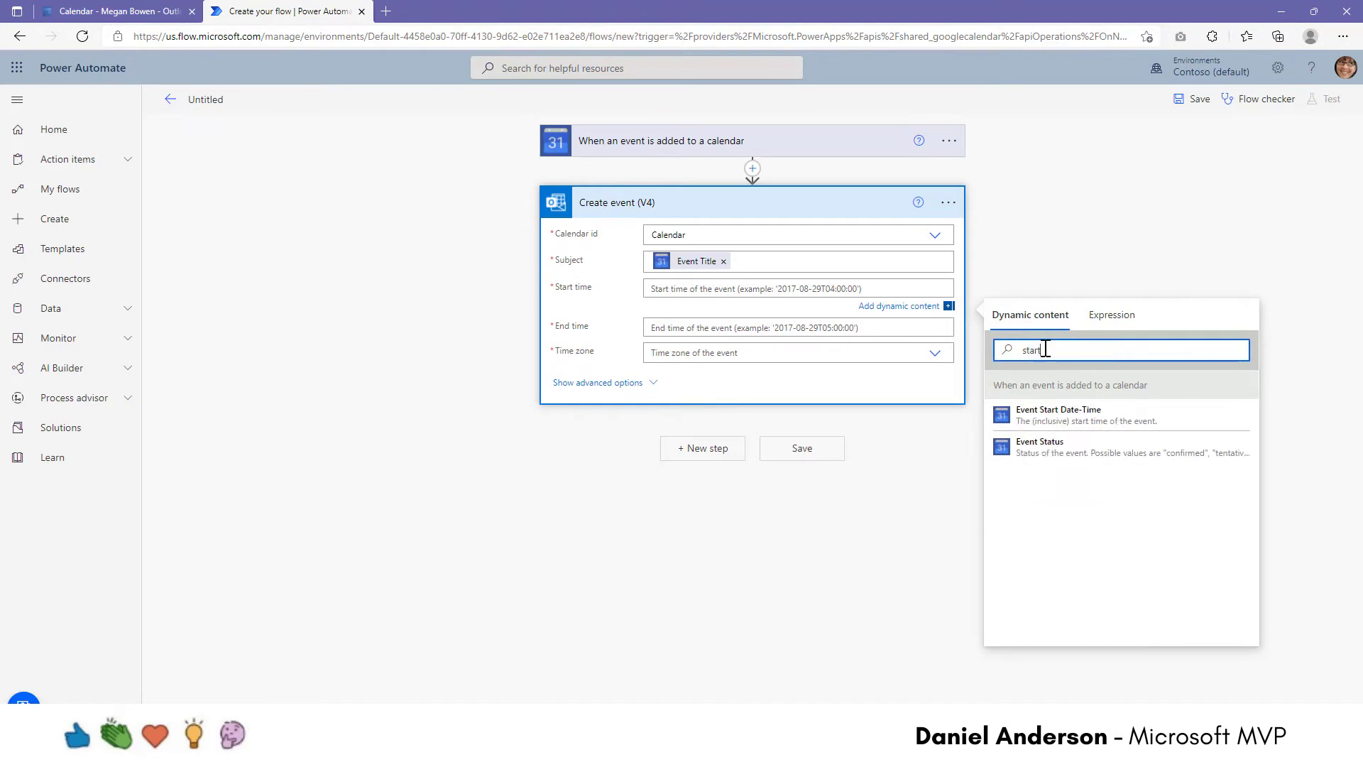
left_click(1056, 414)
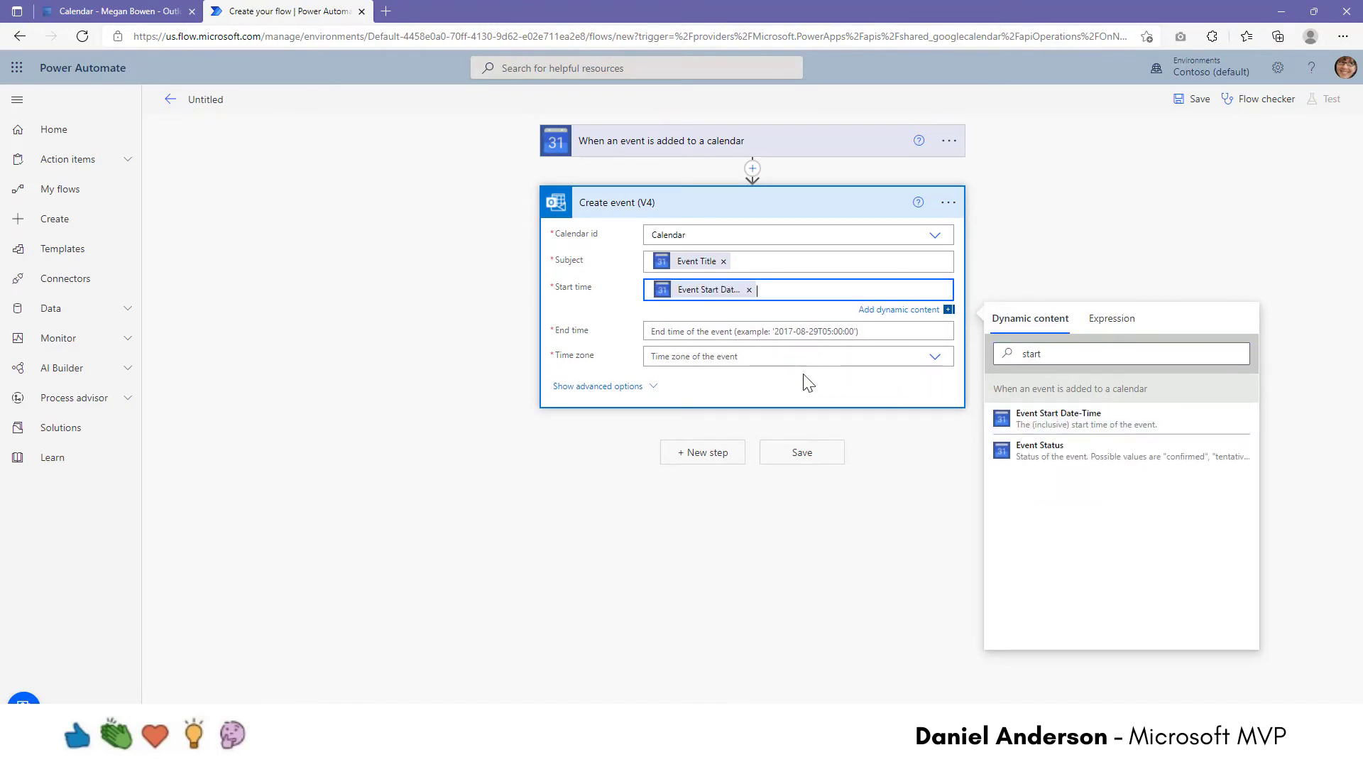
Set End time to the Google event's end and Time zone to (UTC+10:00) Canberra, Melbourne, Sydney
left_click(701, 338)
left_click(1058, 377)
type("e")
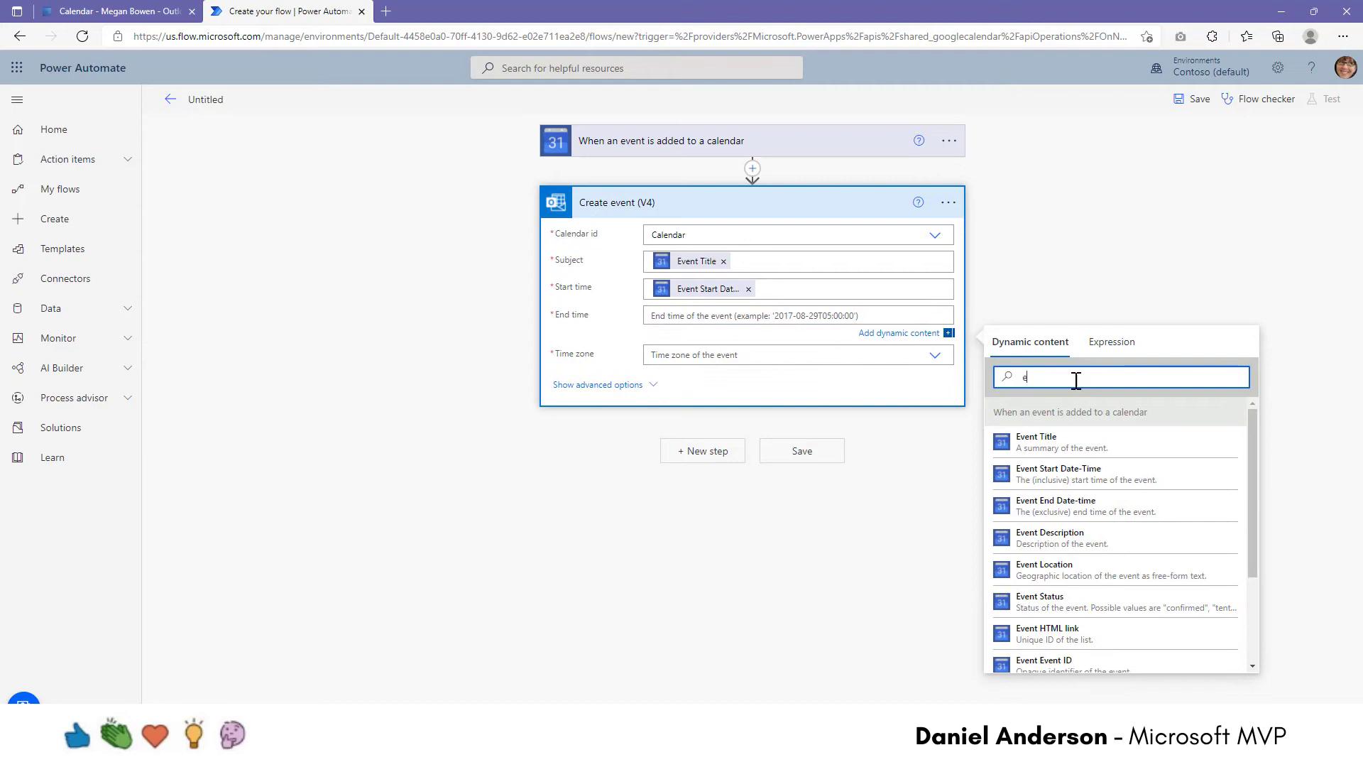
type("nd")
left_click(1062, 441)
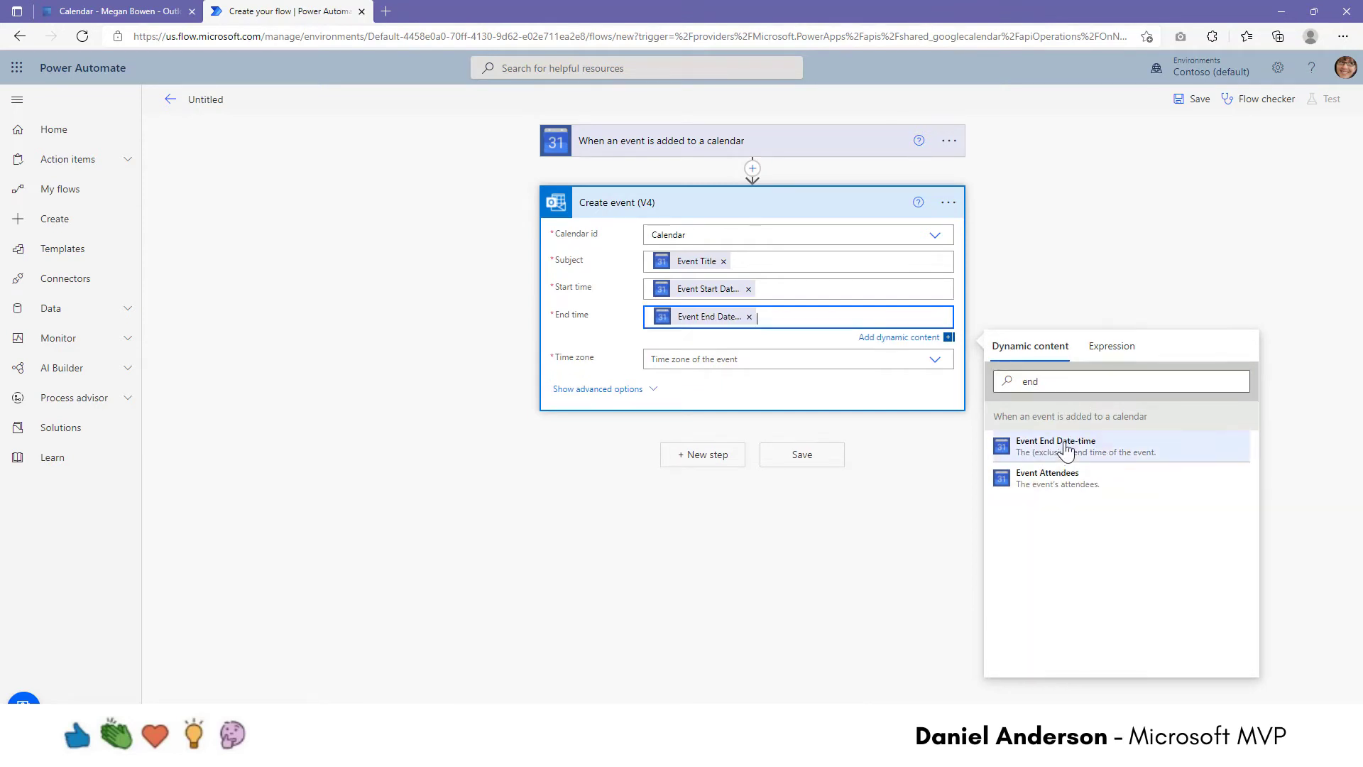
left_click(714, 361)
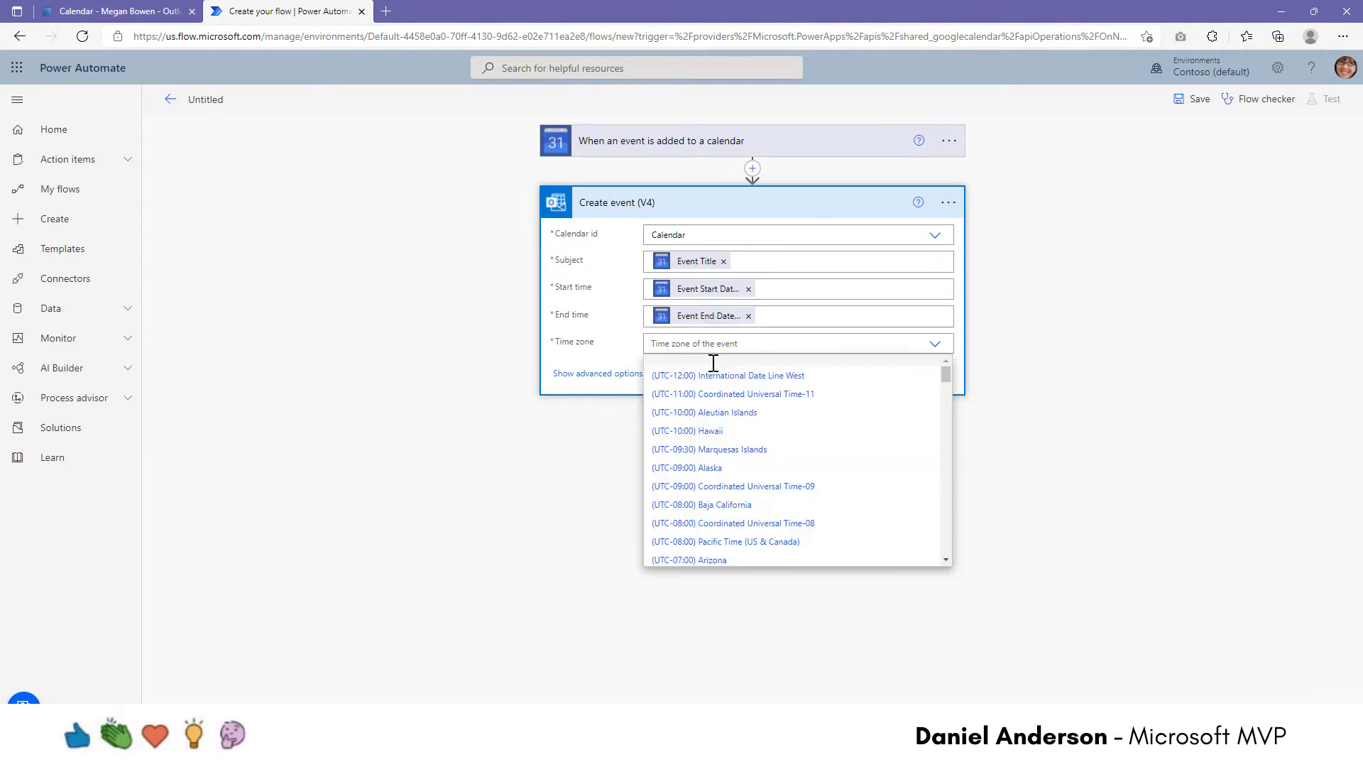
type("melb")
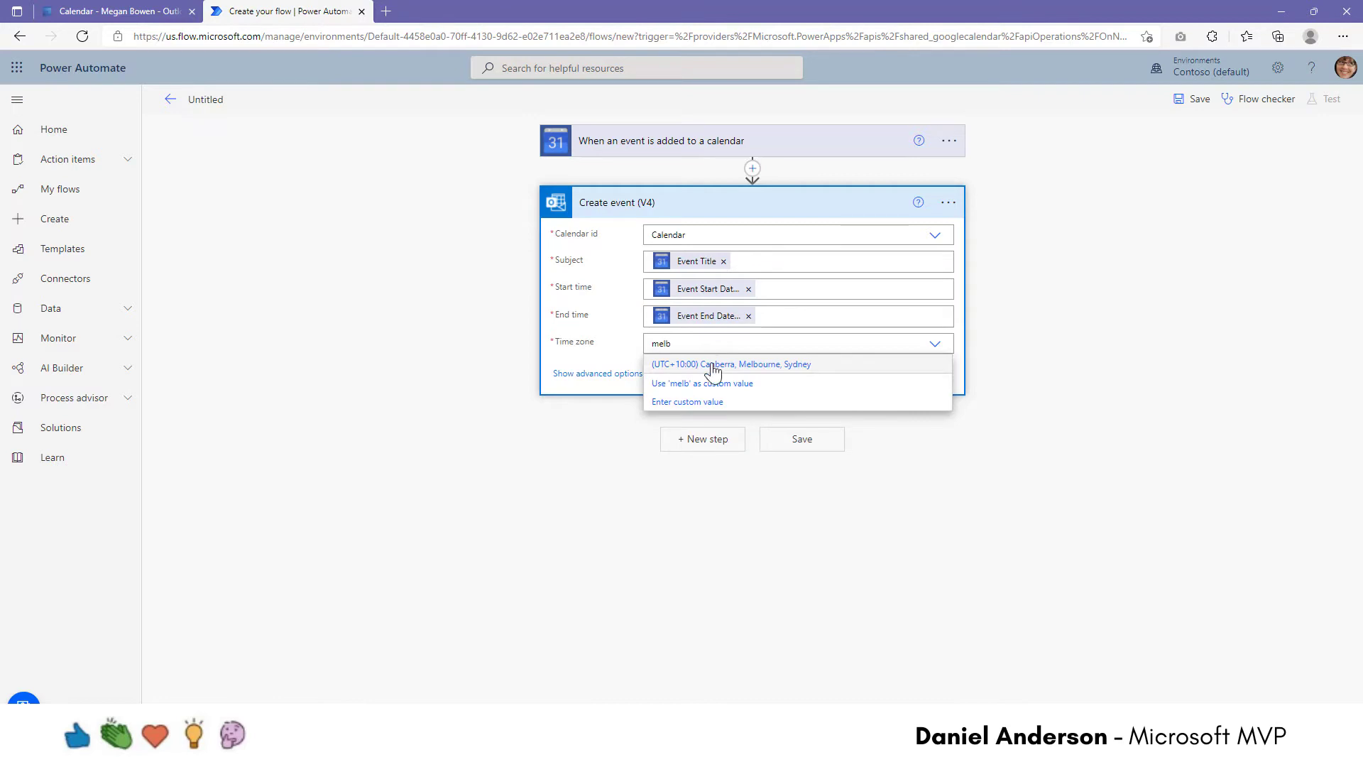
left_click(712, 365)
In Create event's advanced options, set Reminder to 30 and Is reminder on to Yes
left_click(597, 375)
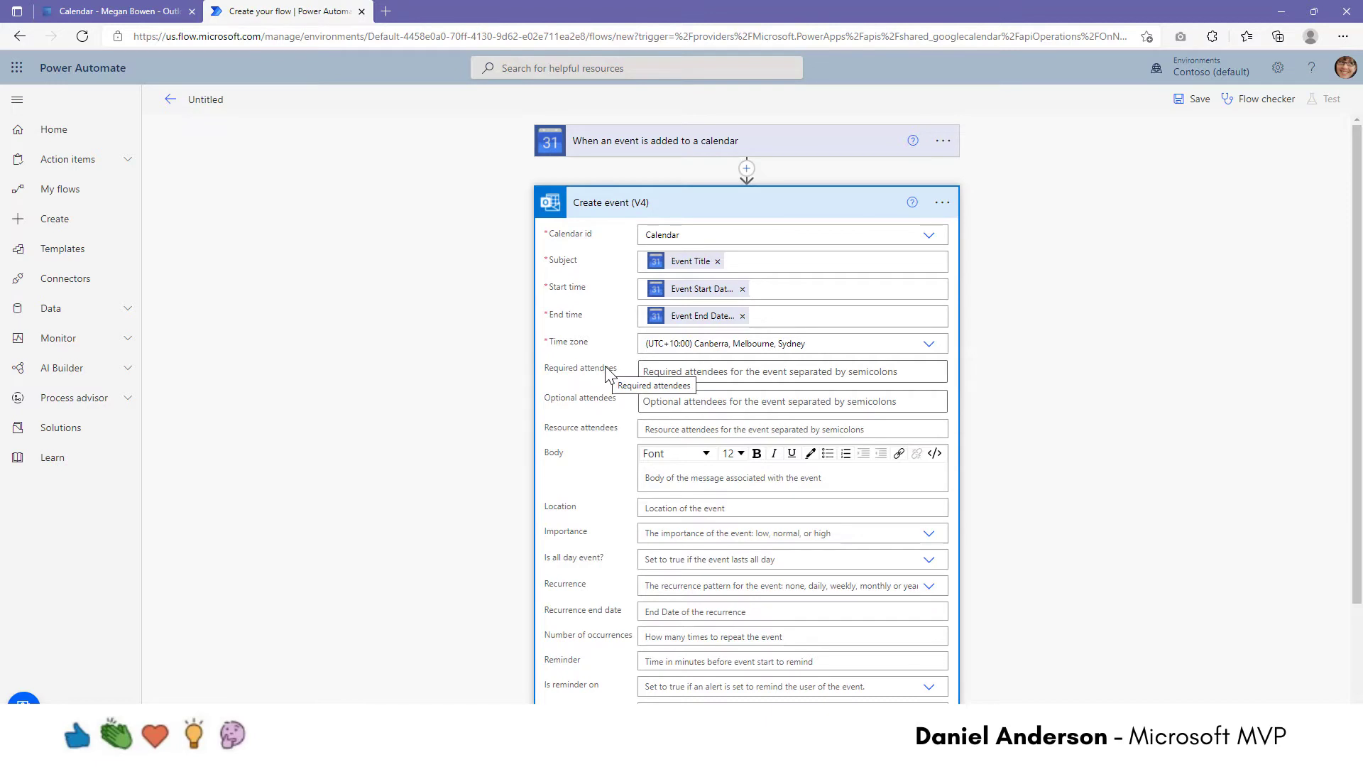
scroll(622, 384, "down", 2)
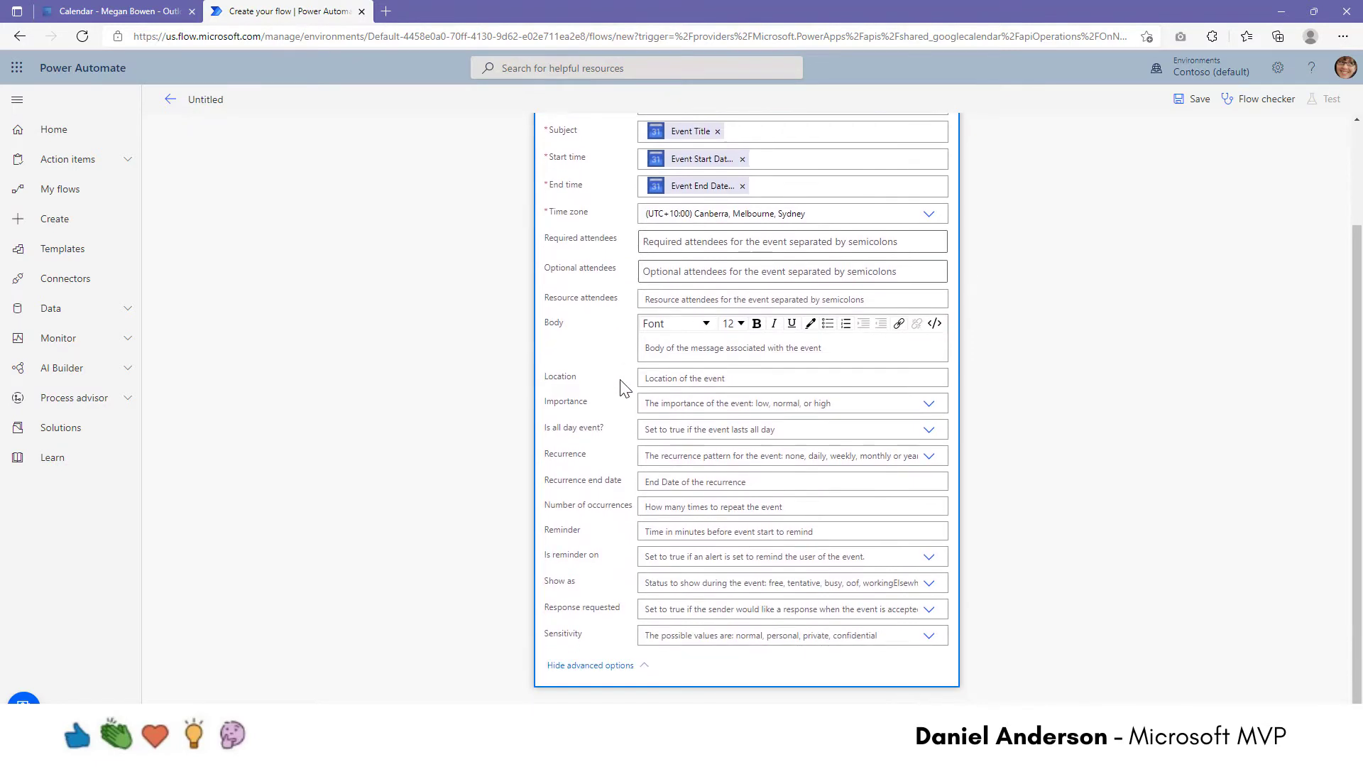
left_click(683, 532)
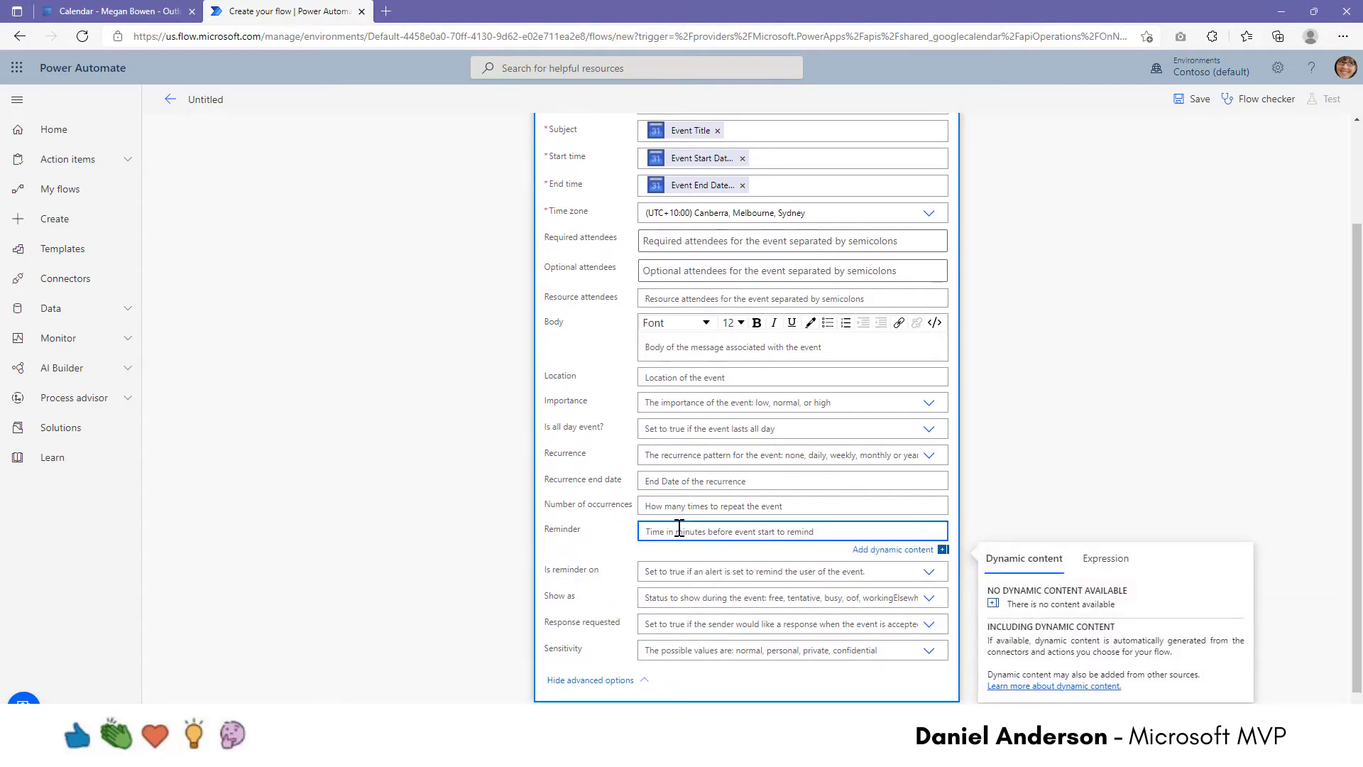
type("30")
left_click(604, 552)
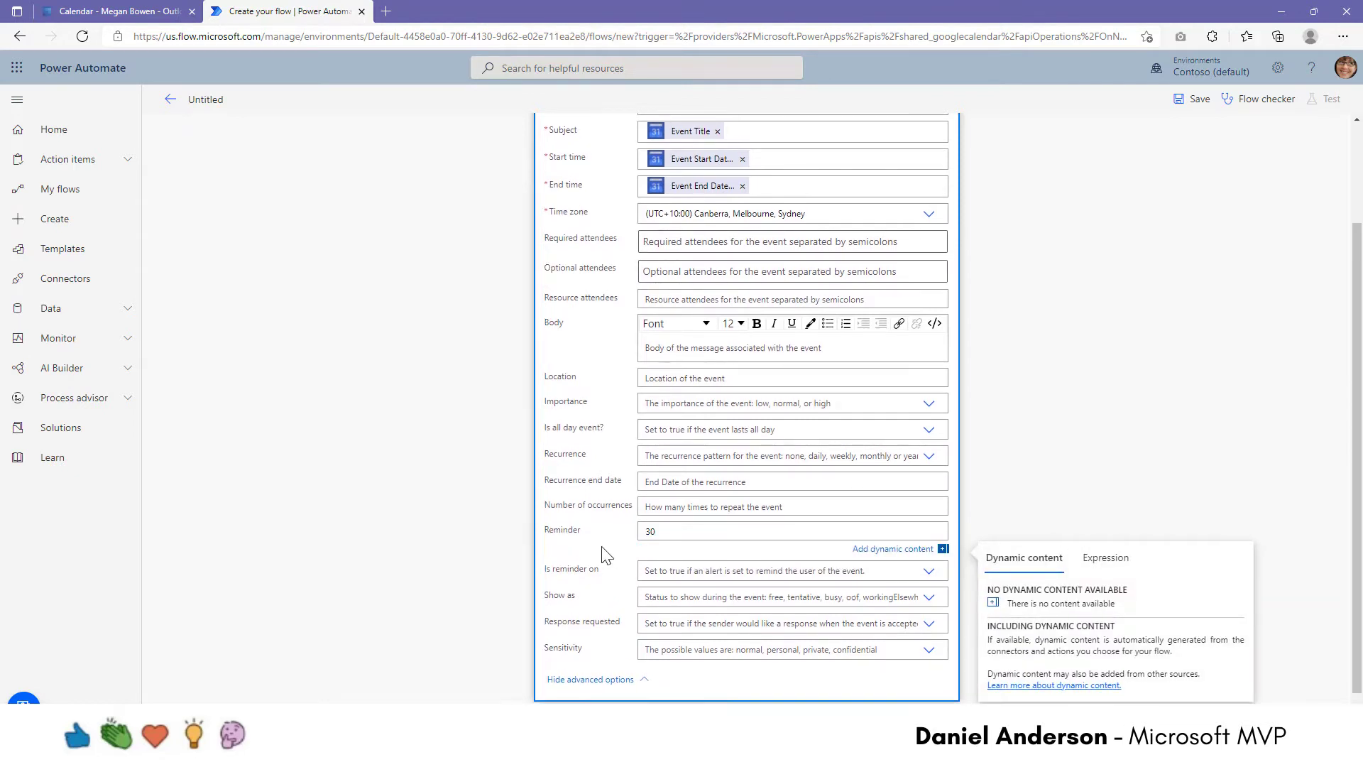
left_click(664, 563)
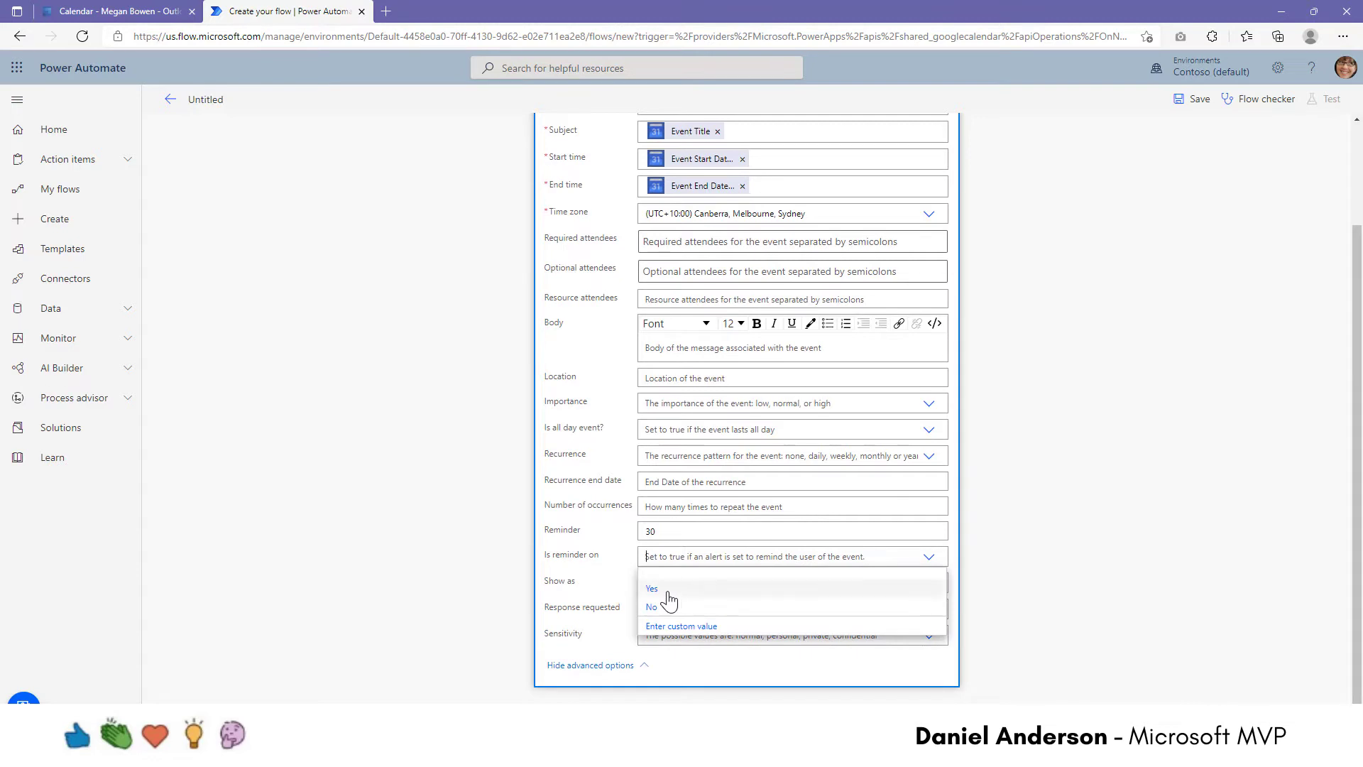
left_click(668, 592)
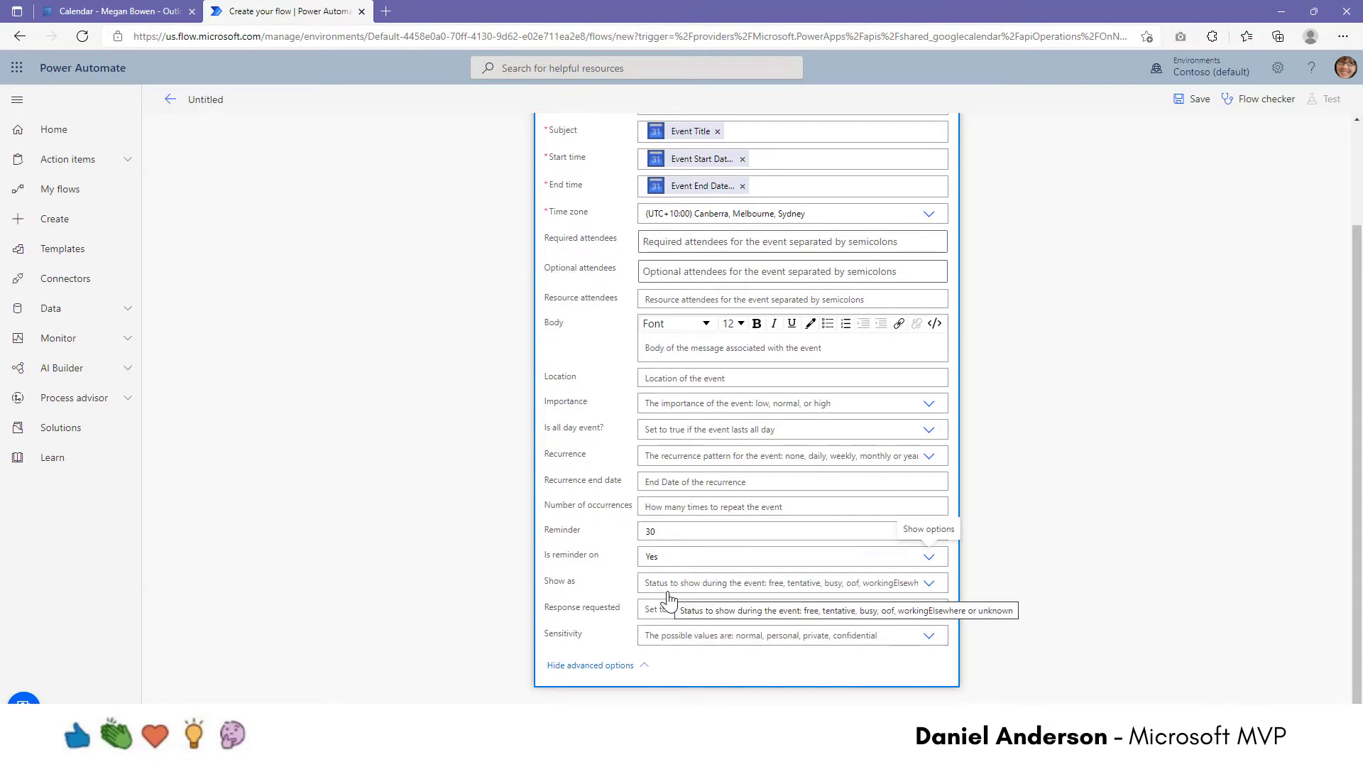
scroll(648, 565, "up", 3)
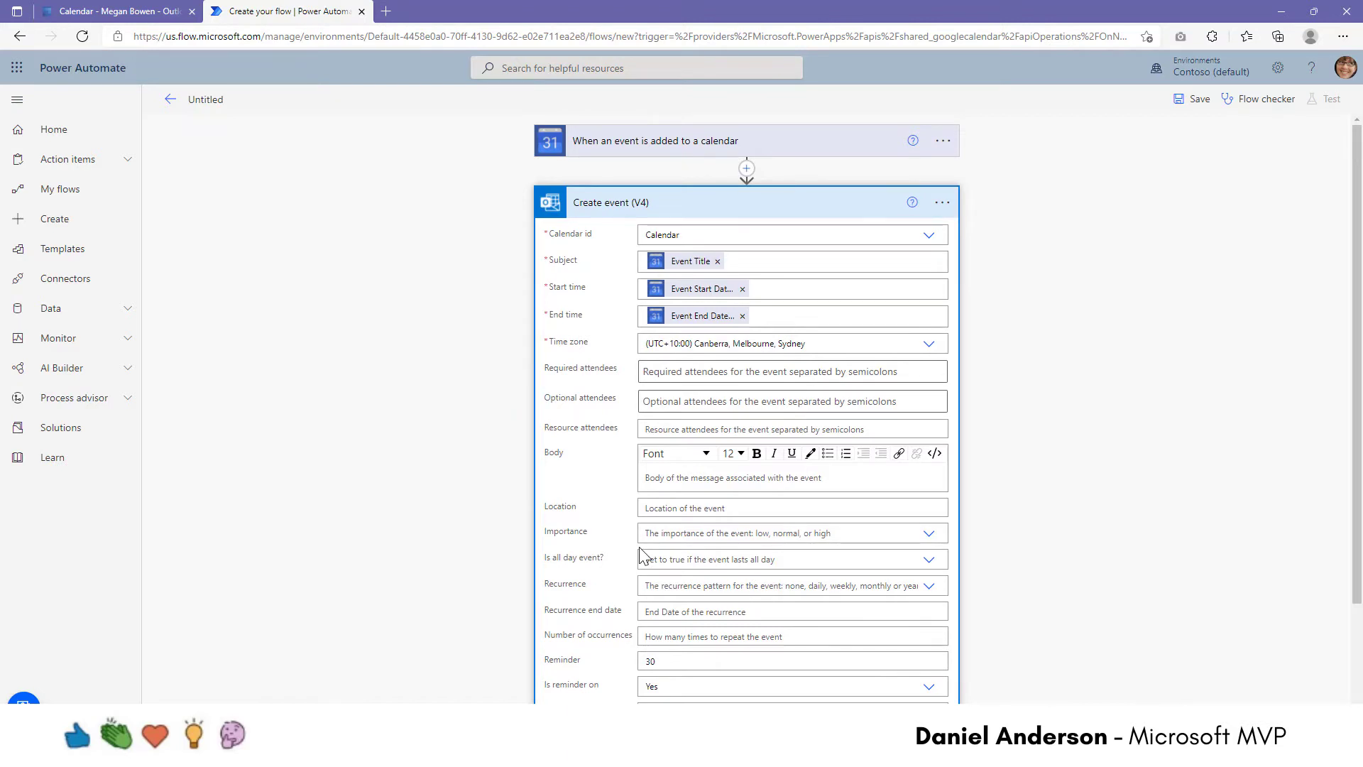
Save the flow, which fails with a start-time date format validation error
left_click(1193, 103)
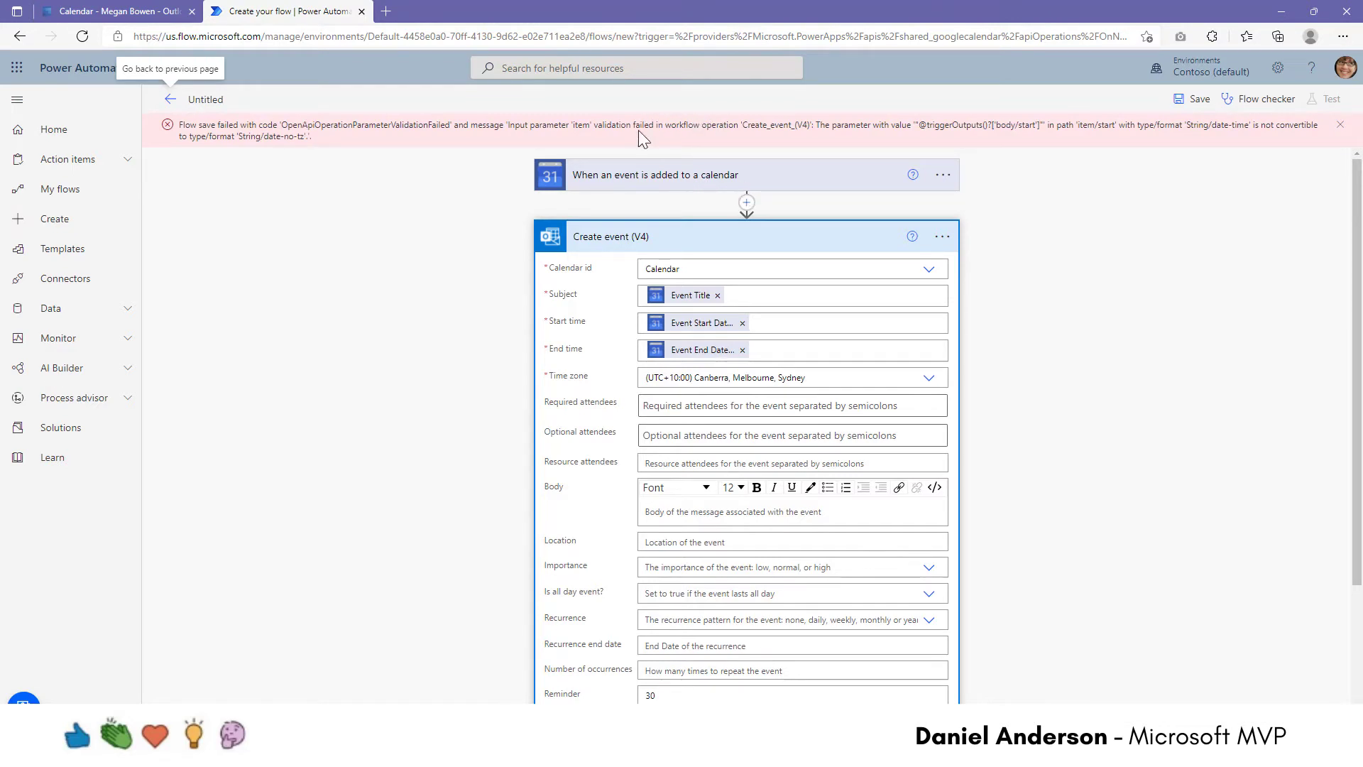
Insert a Convert time zone action right after the Google Calendar trigger
left_click(747, 204)
left_click(731, 220)
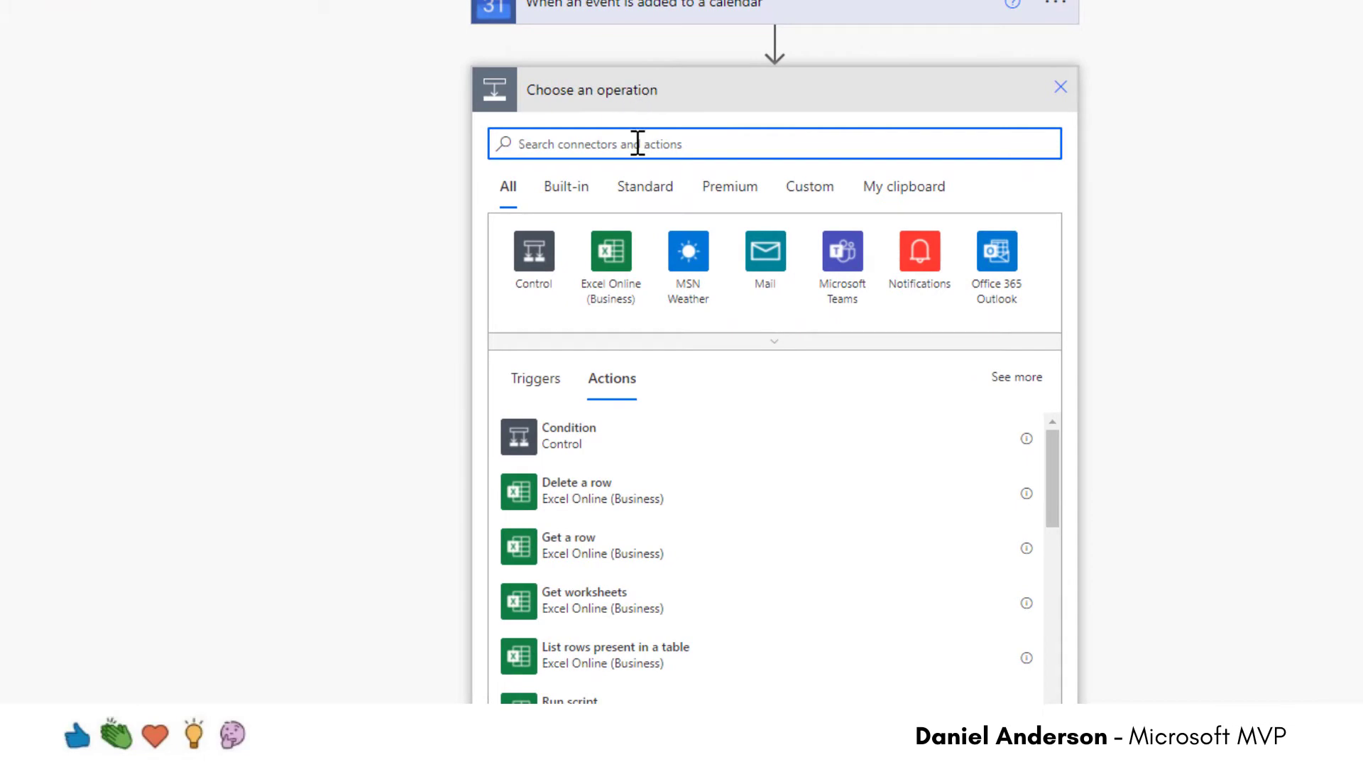
type("co")
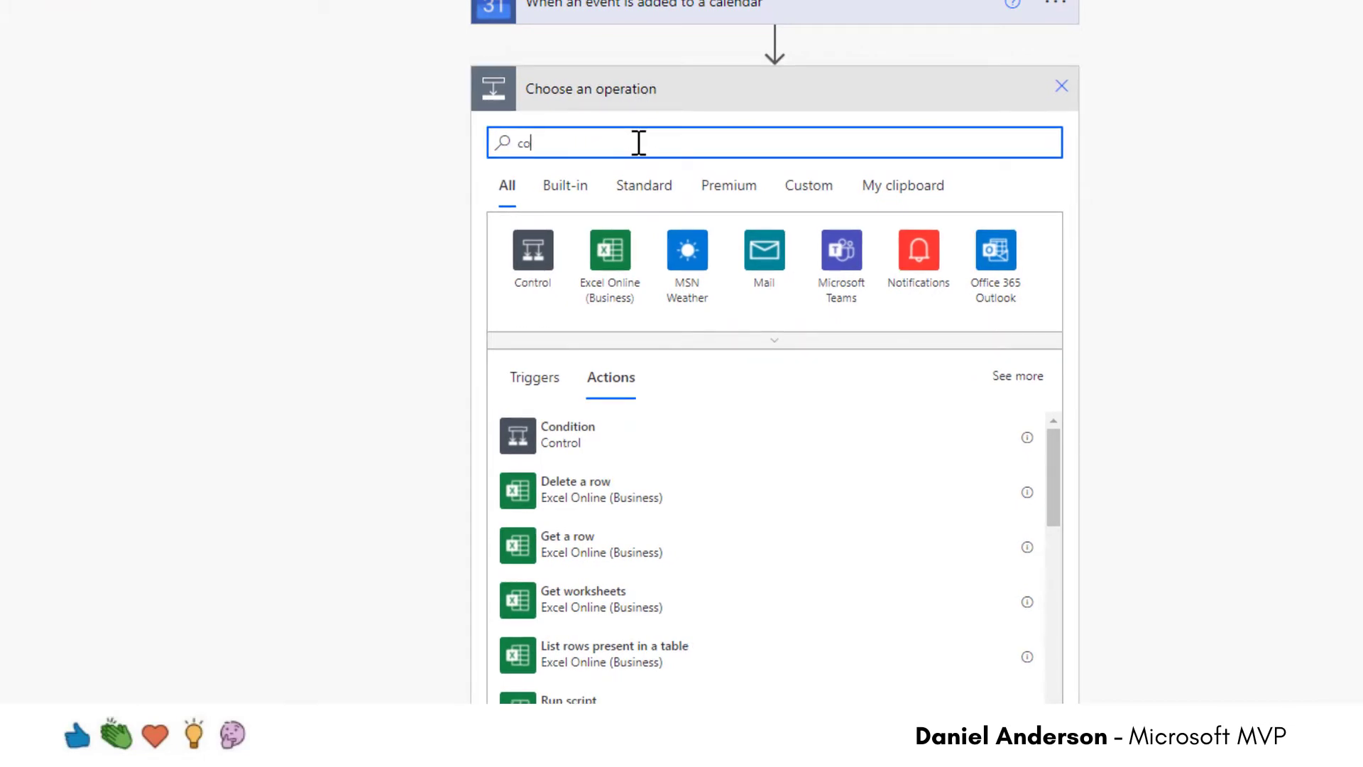
type("nvert da")
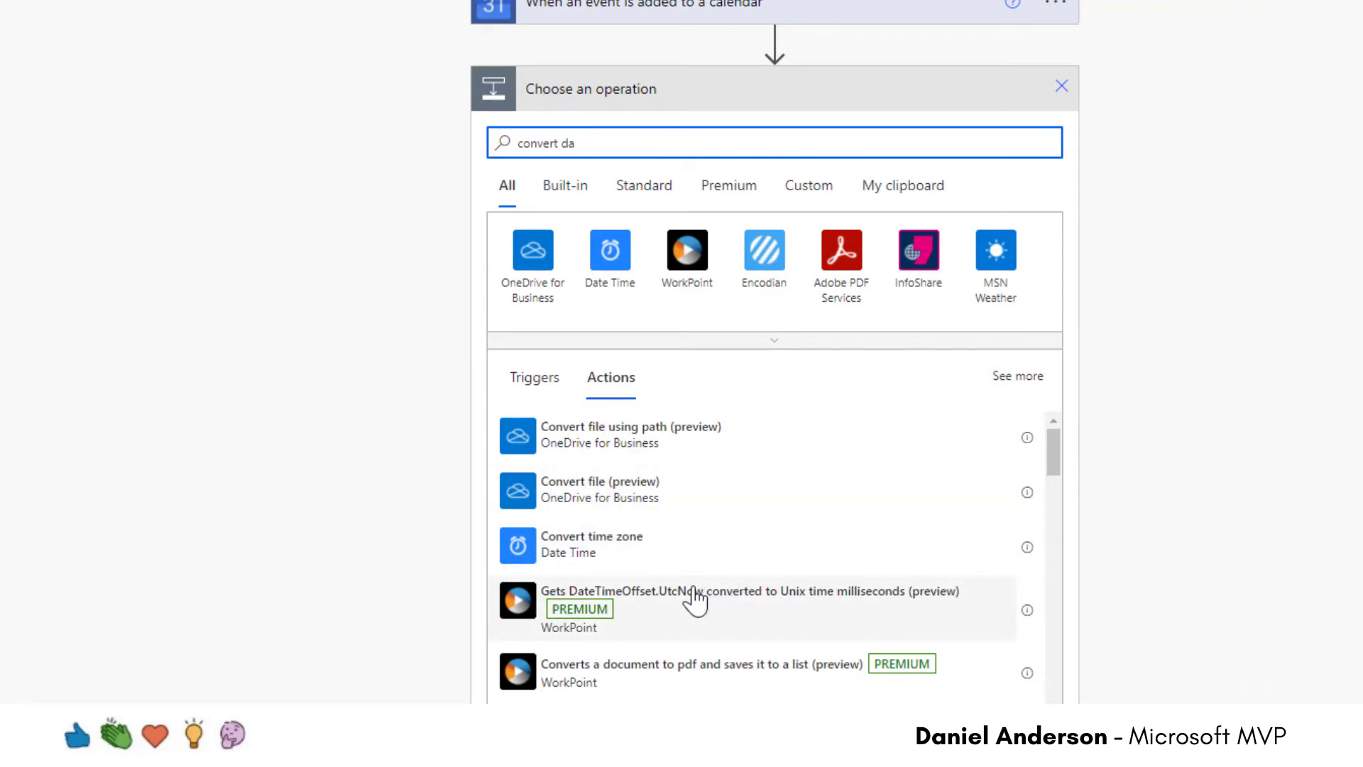
scroll(645, 578, "down", 1)
scroll(634, 576, "down", 1)
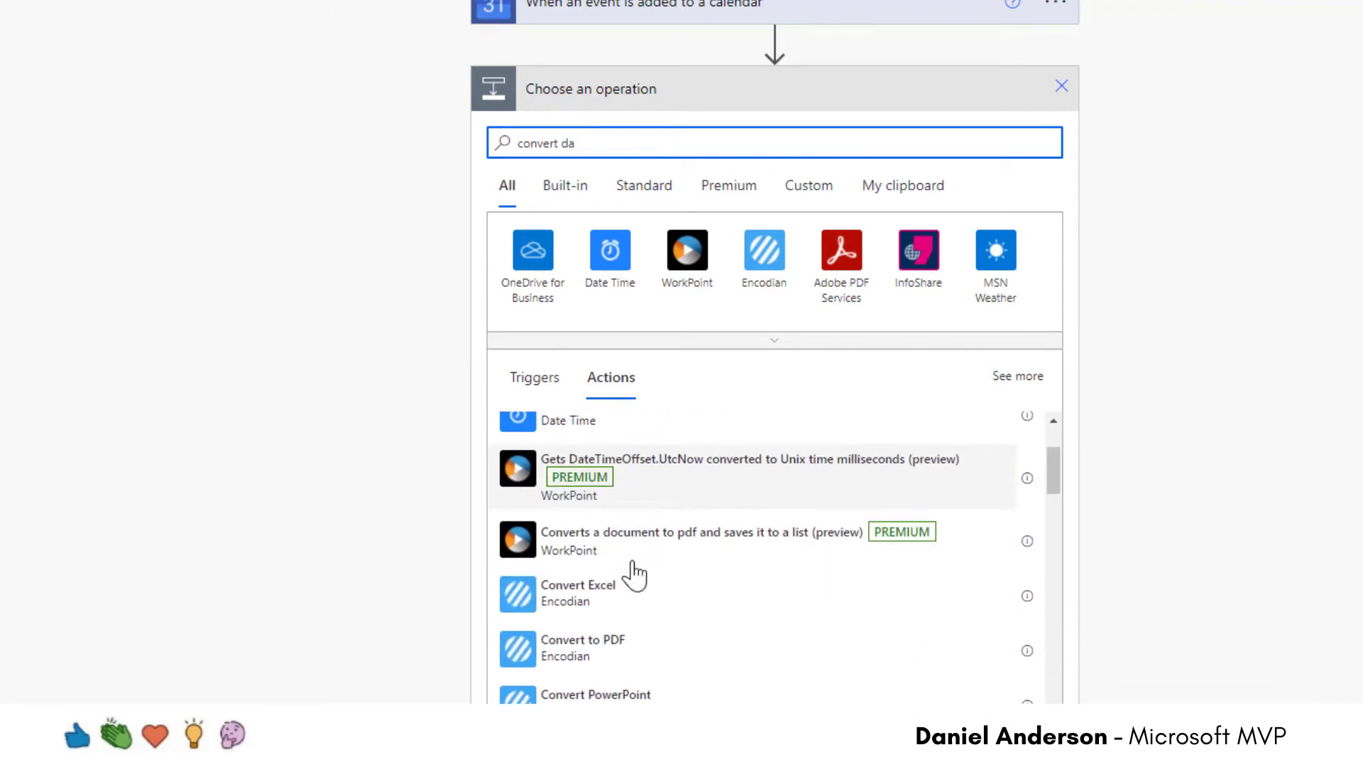
scroll(633, 572, "up", 1)
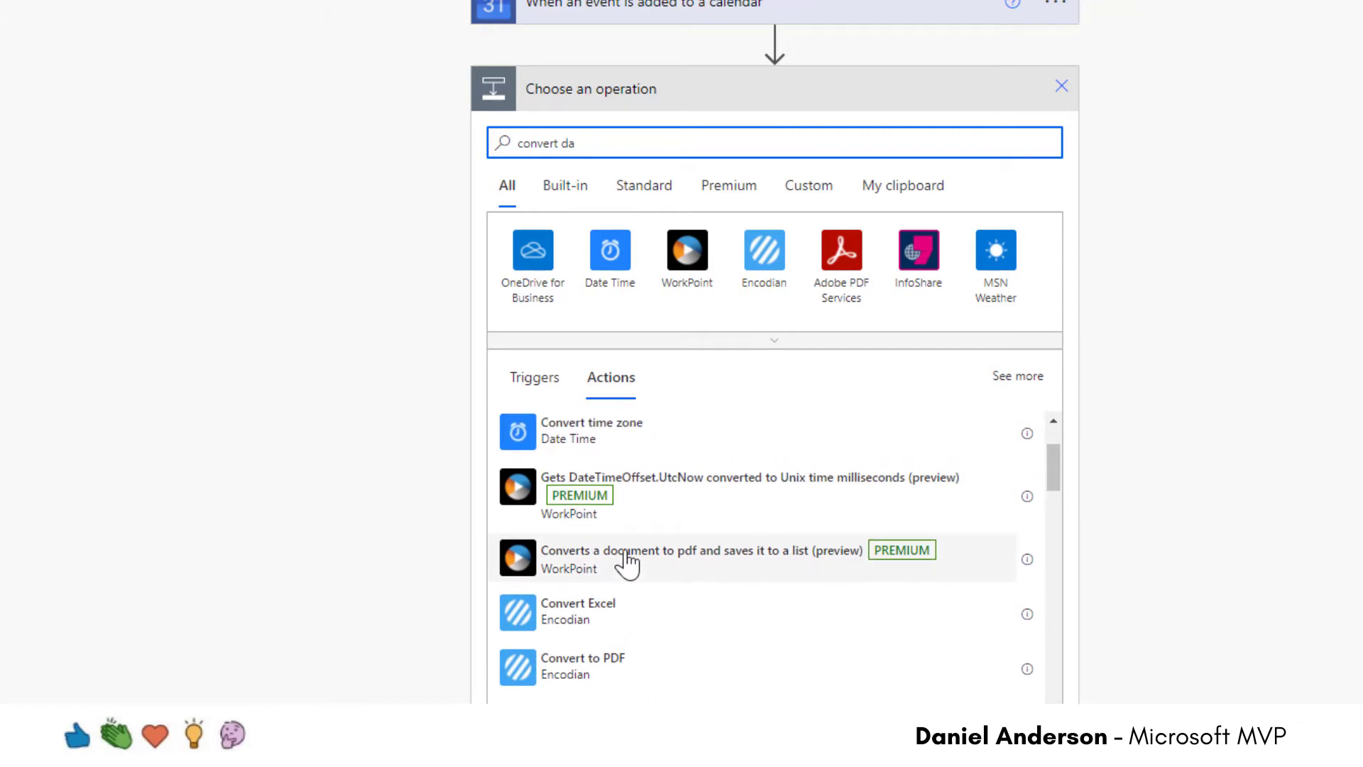
scroll(611, 512, "up", 1)
left_click(594, 458)
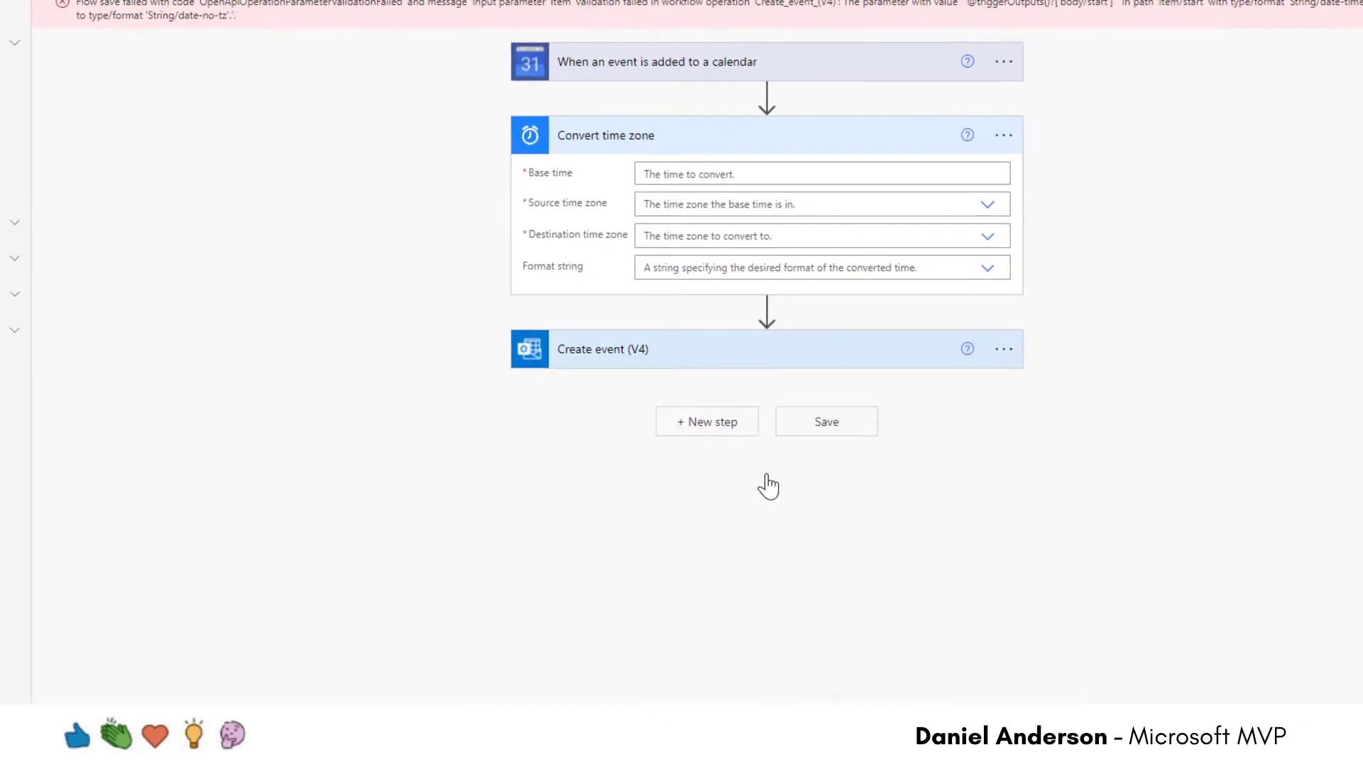
Convert Event Start Date-Time from Canberra, Melbourne, Sydney to the same zone in Sortable format
left_click(691, 185)
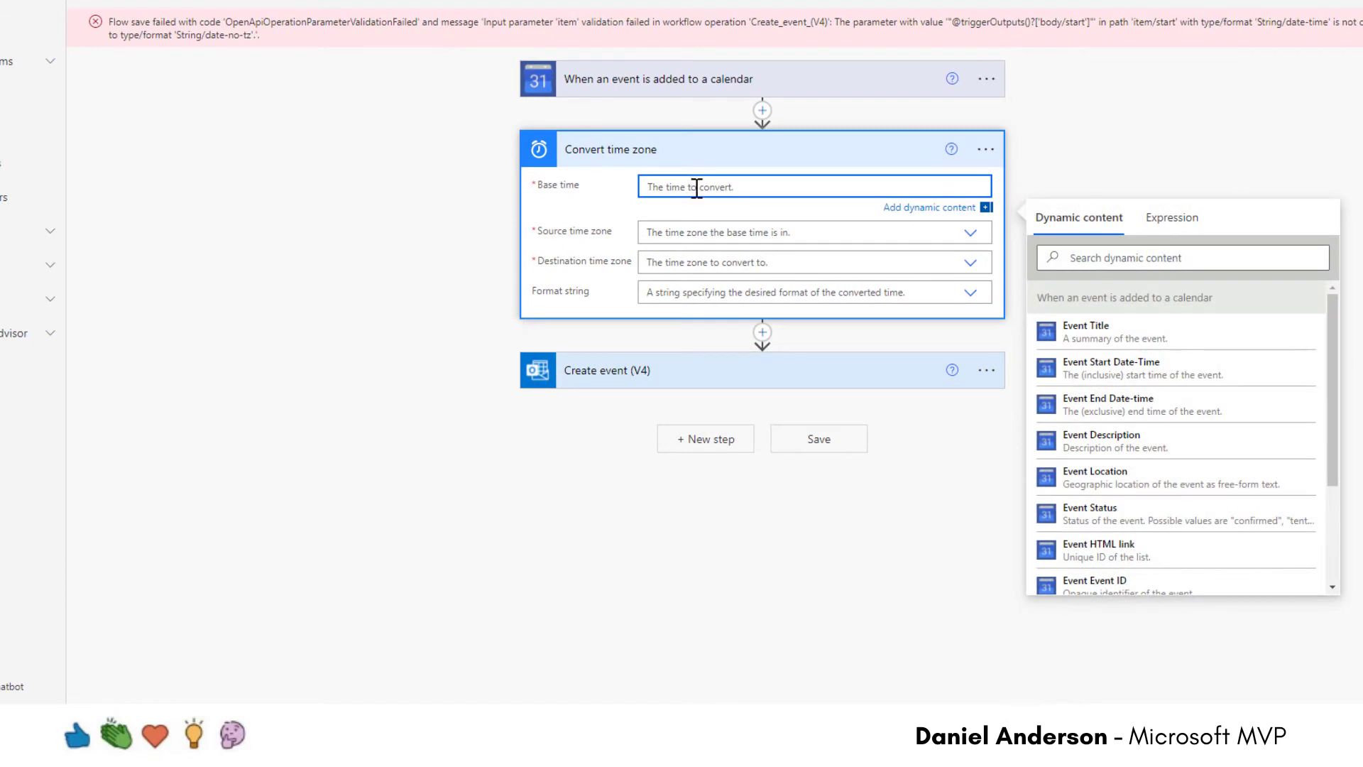
left_click(1129, 371)
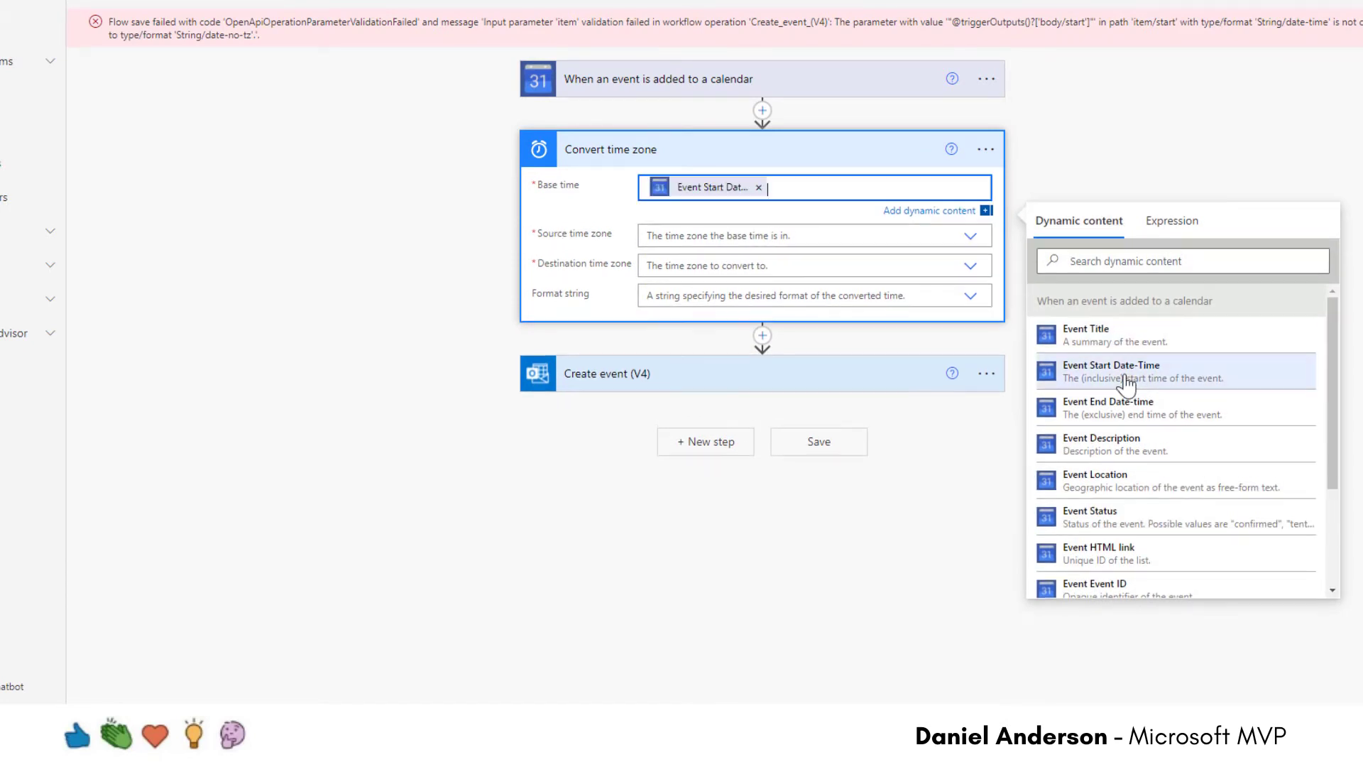
left_click(709, 236)
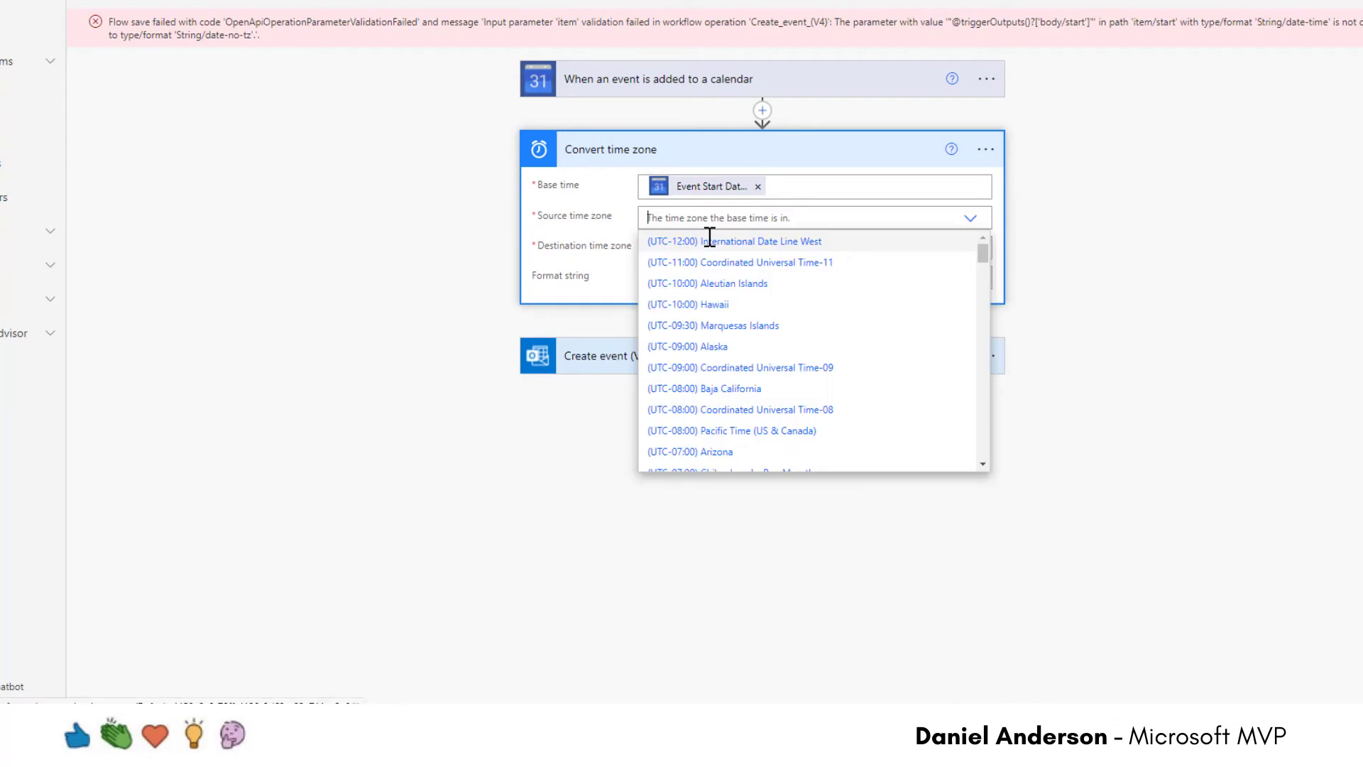
type("mel")
left_click(710, 241)
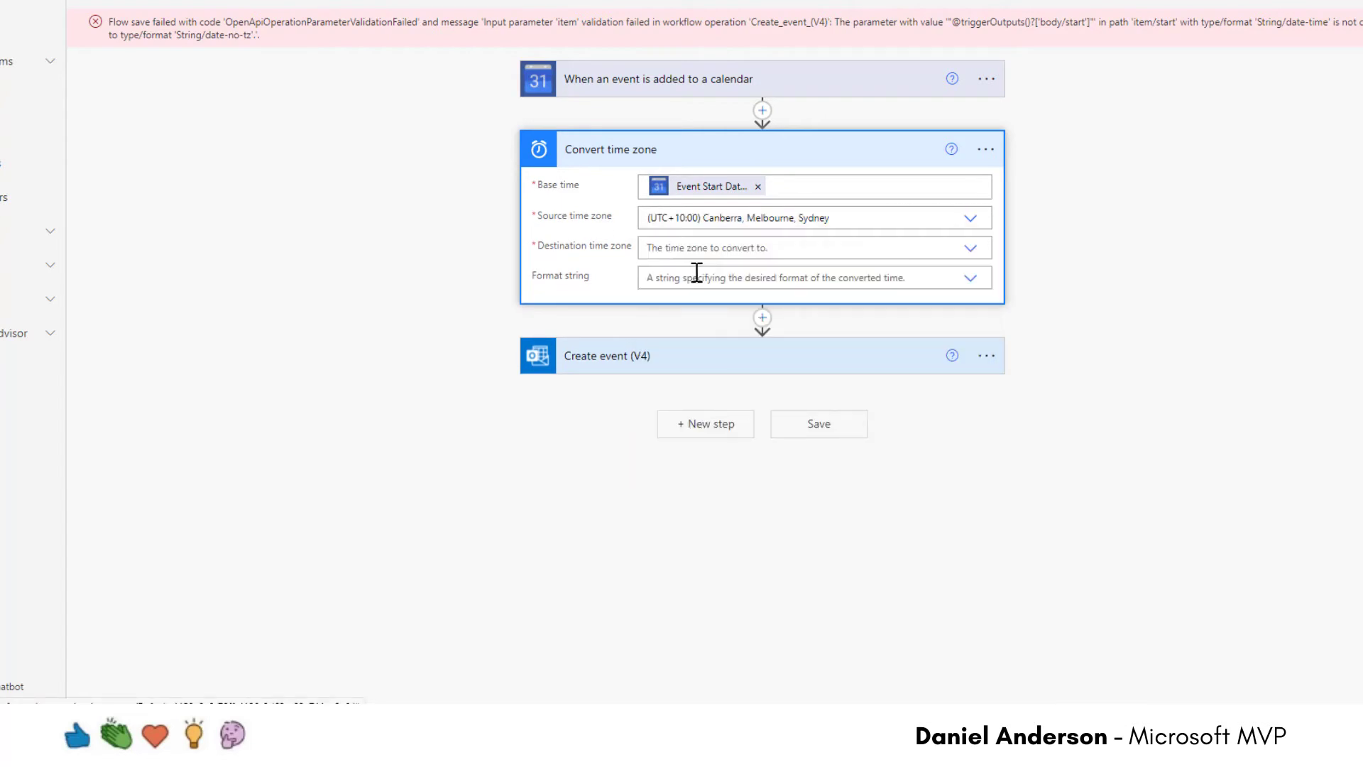
left_click(683, 252)
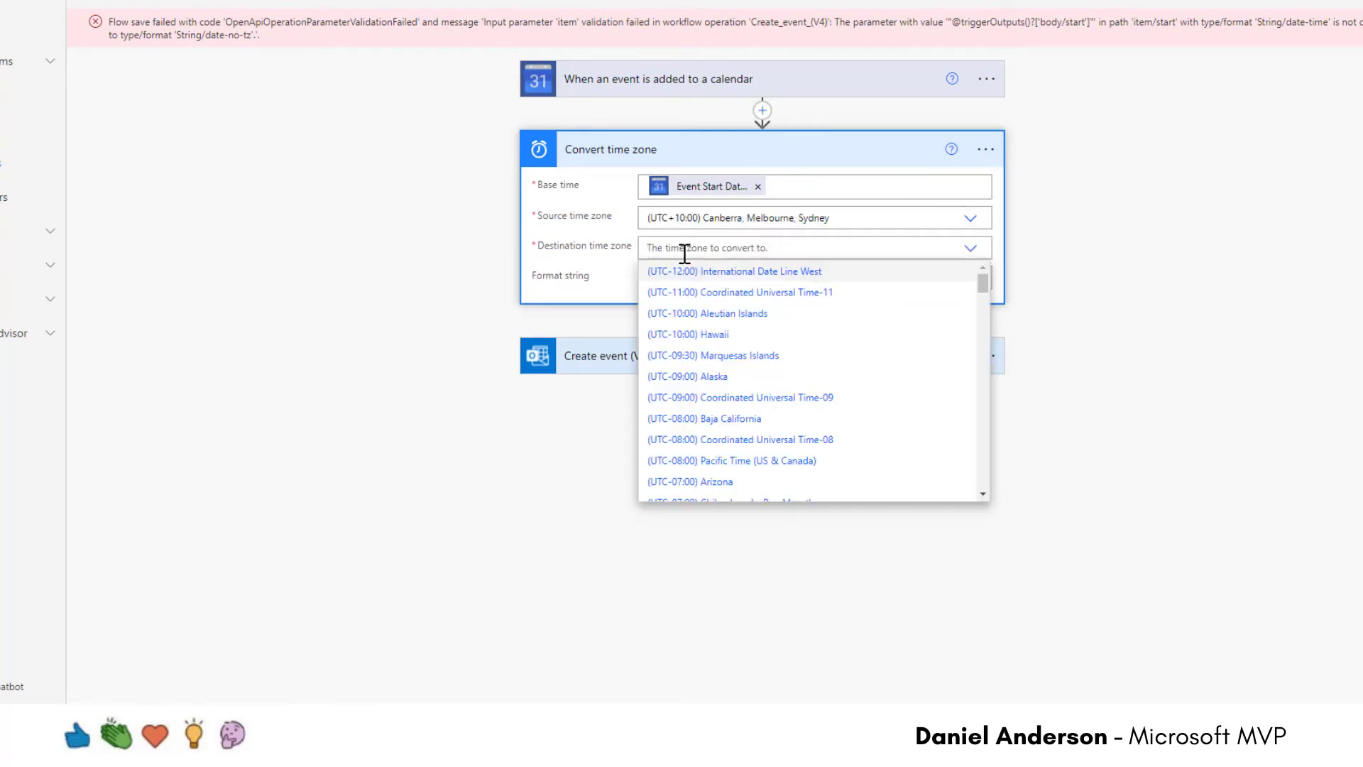
type("mel")
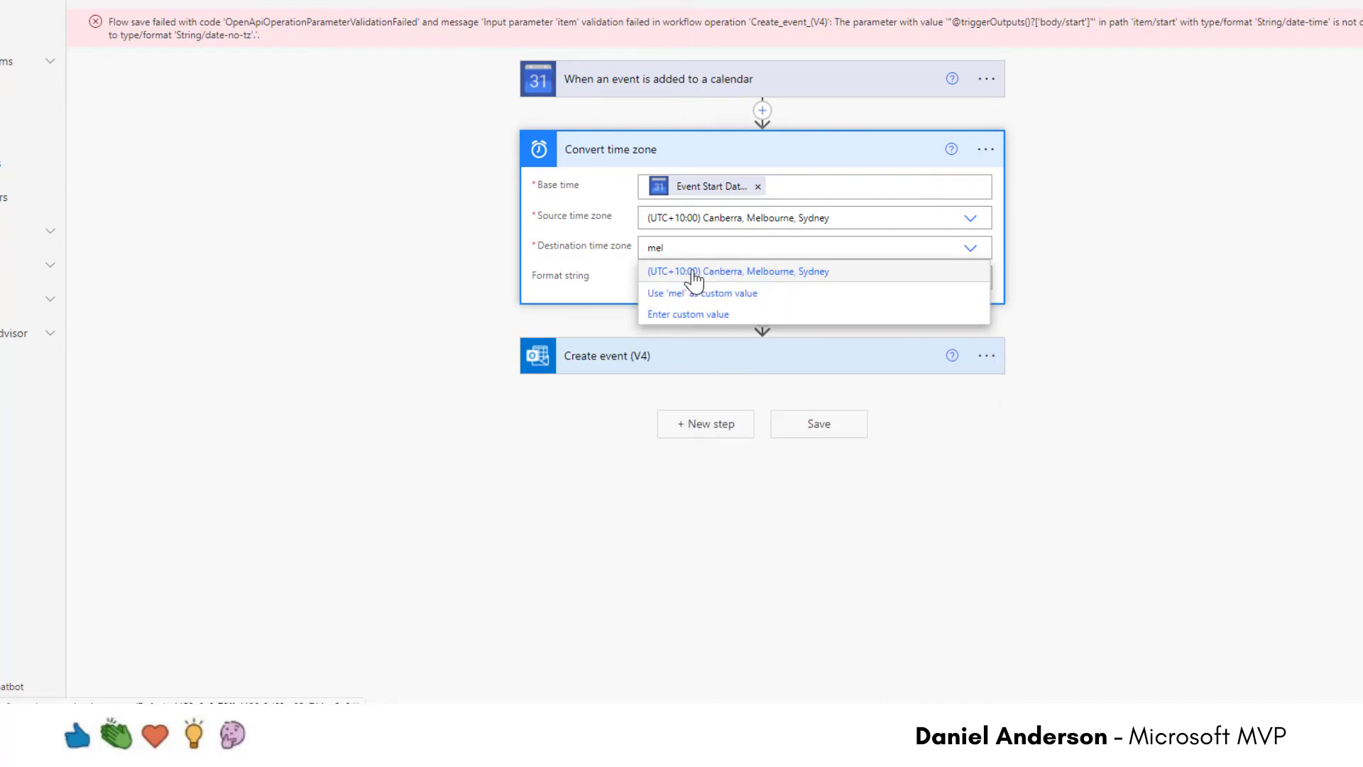
left_click(695, 273)
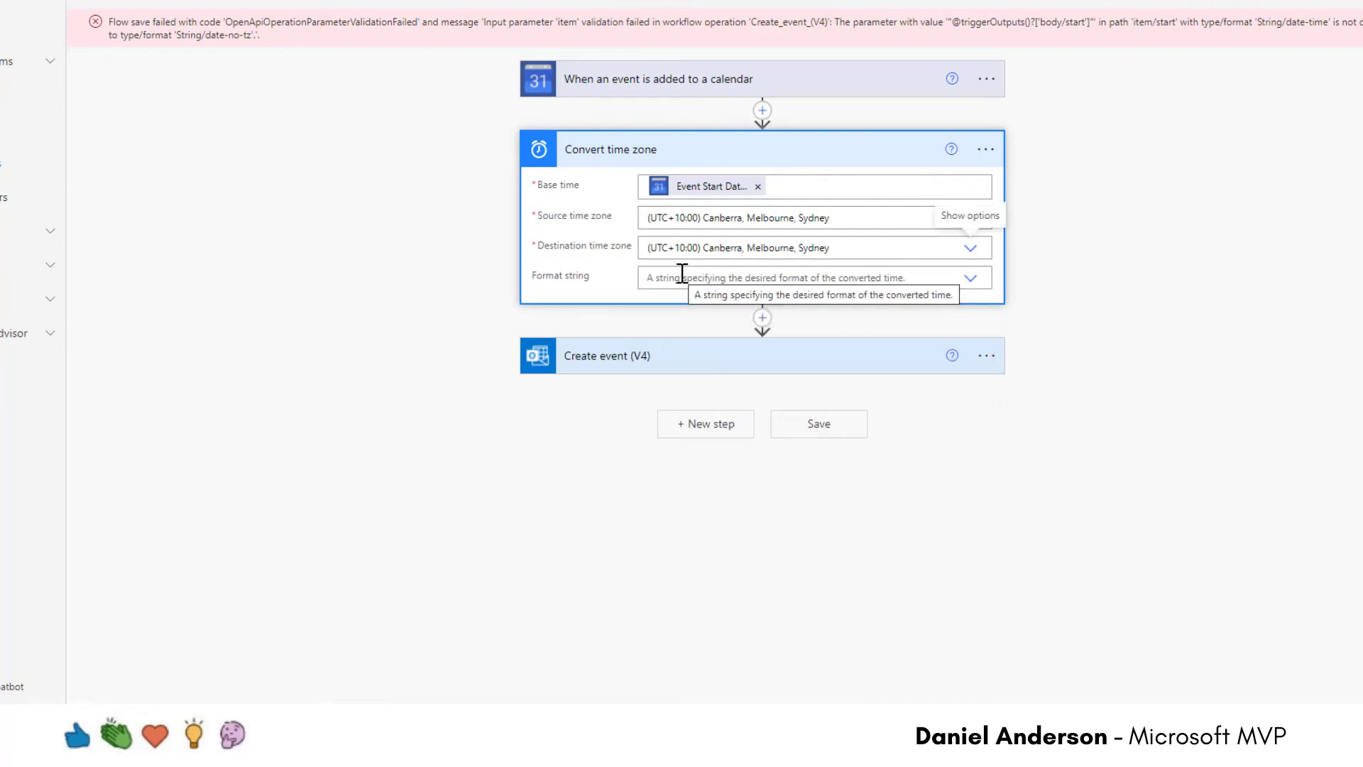
left_click(682, 273)
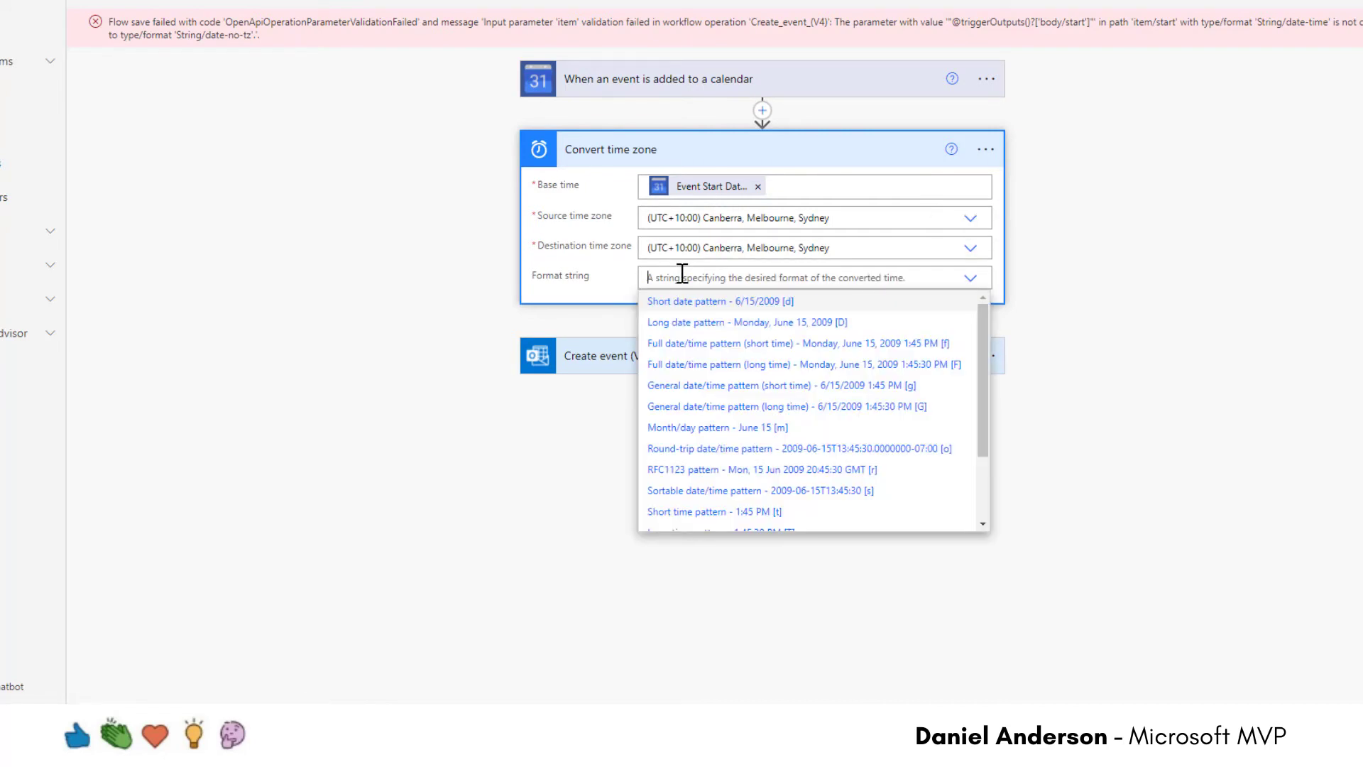
left_click(670, 490)
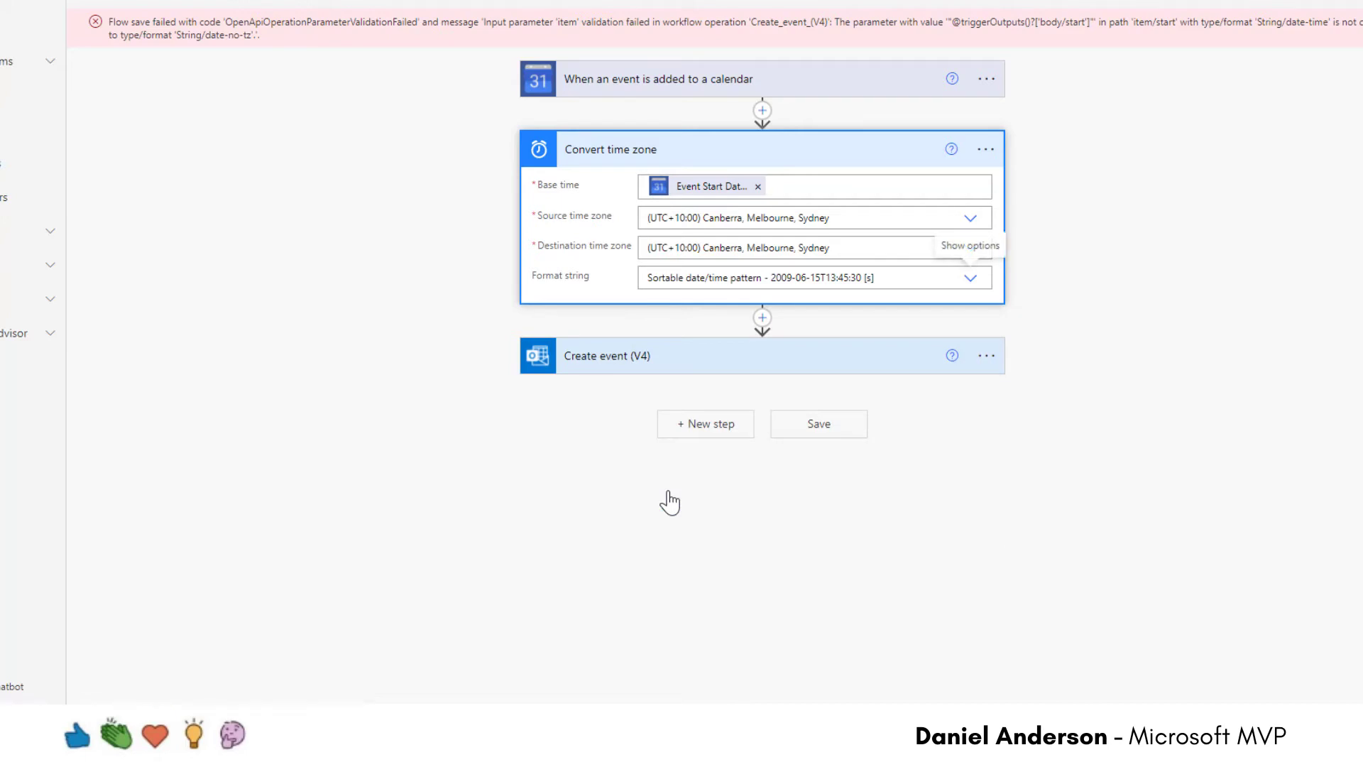
Insert a second Convert time zone action before Create event
left_click(762, 317)
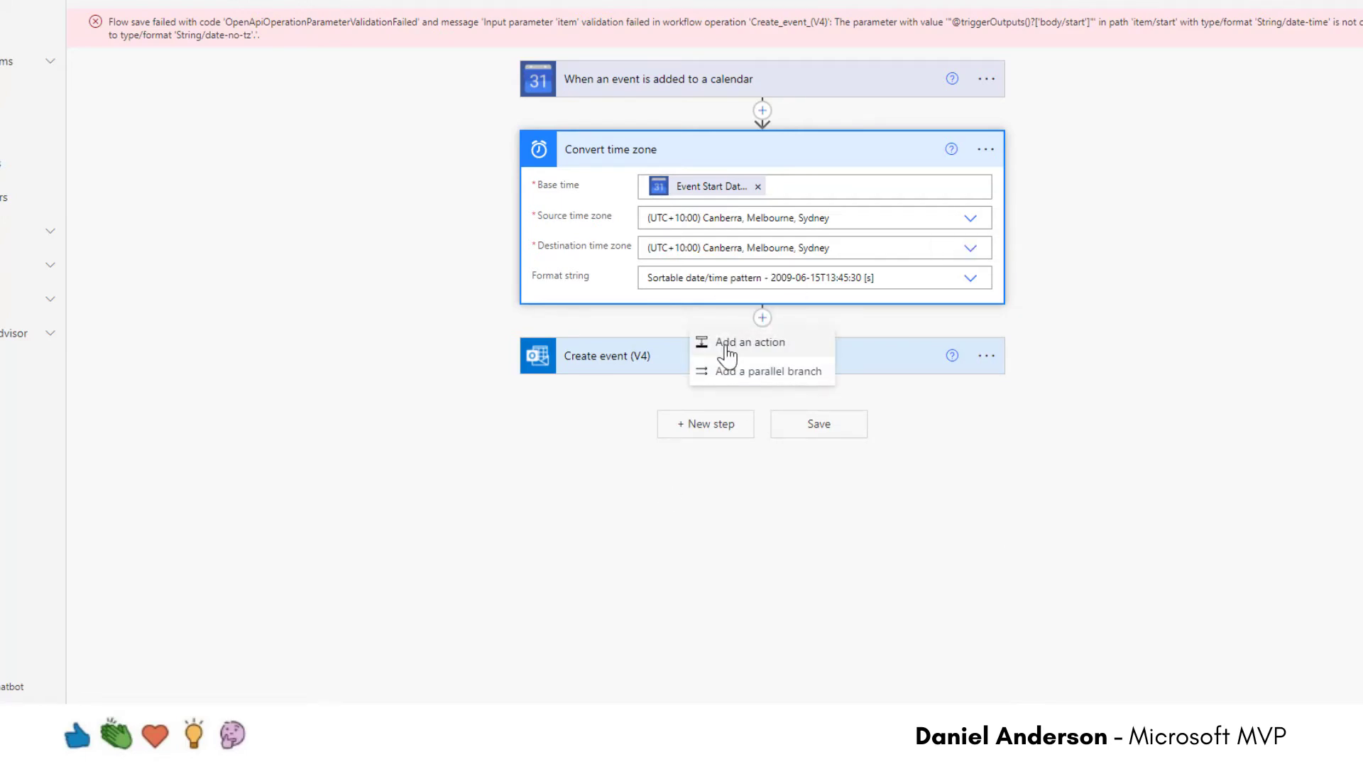
left_click(727, 344)
left_click(669, 263)
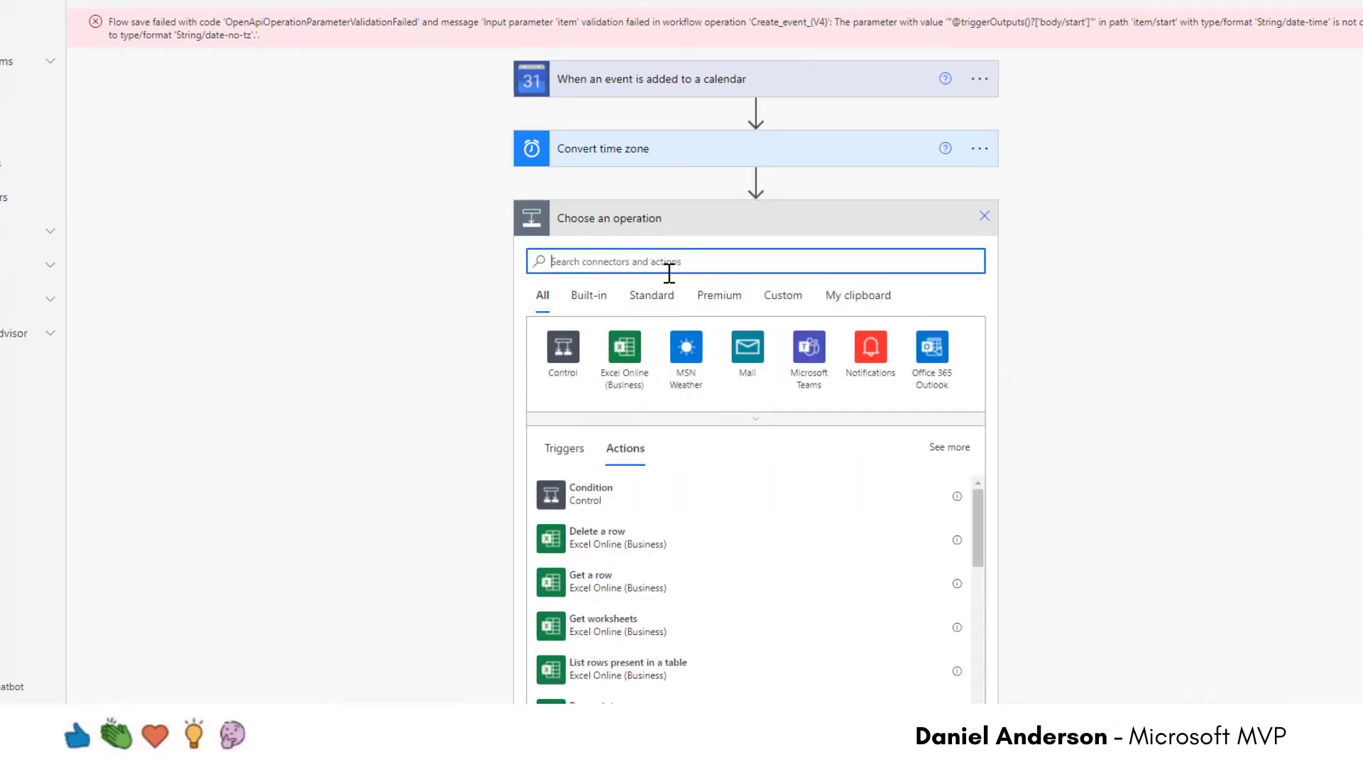
type("convert t")
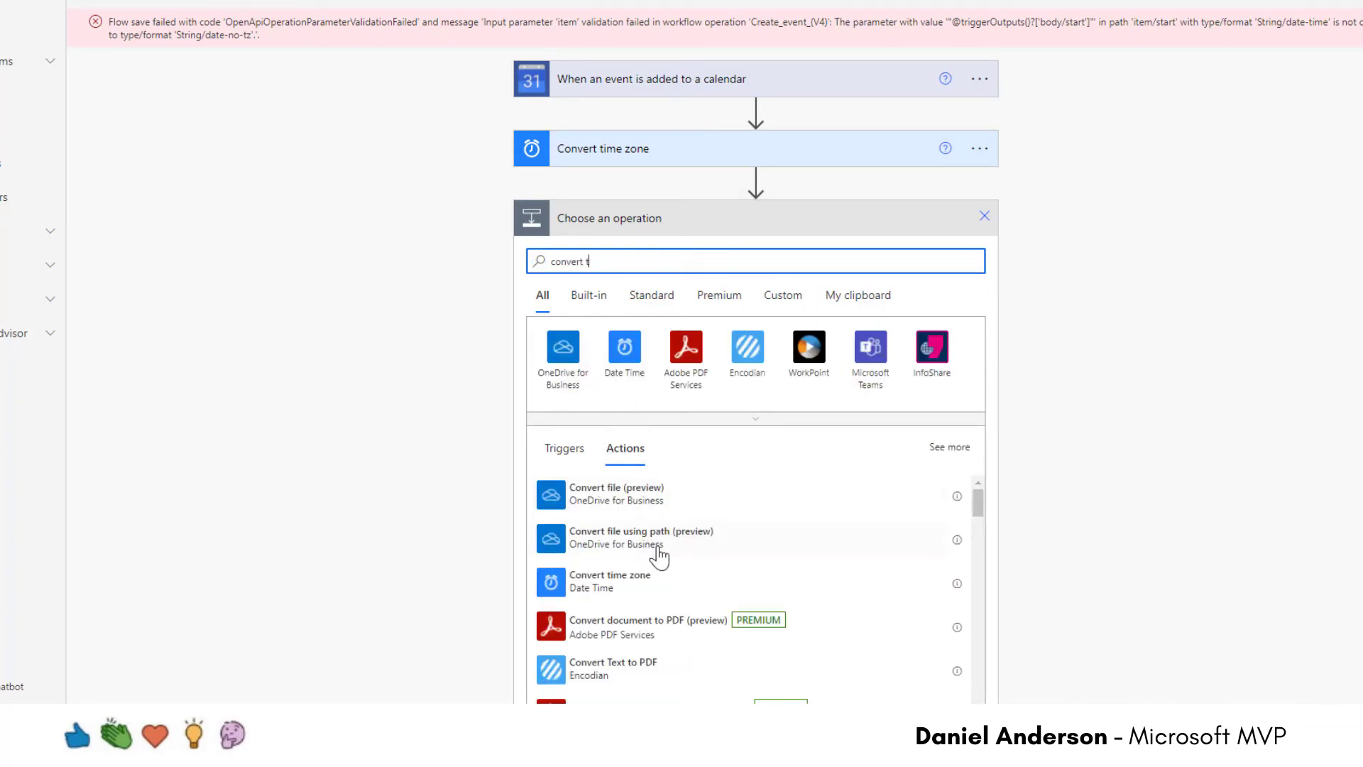
left_click(641, 596)
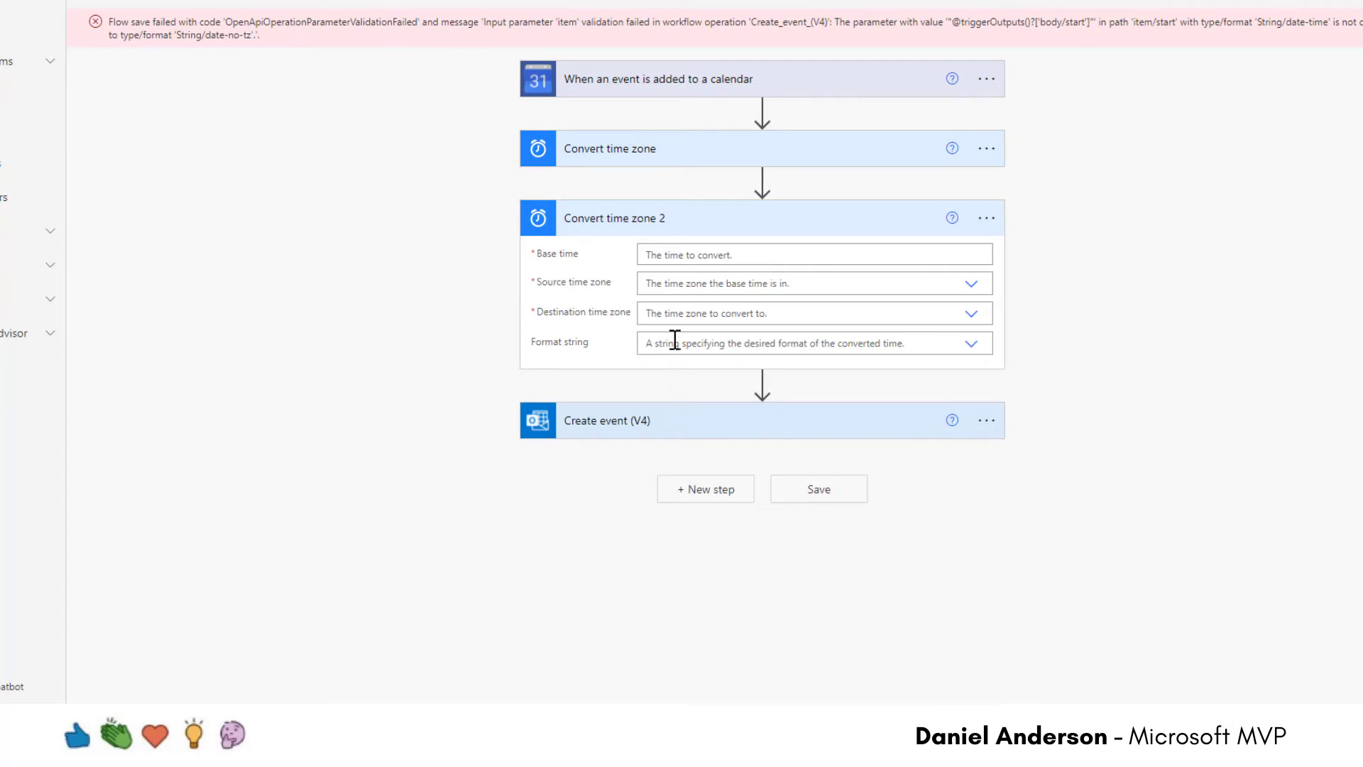
Convert Event End Date-time from Canberra, Melbourne, Sydney to the same zone in Sortable format
left_click(662, 256)
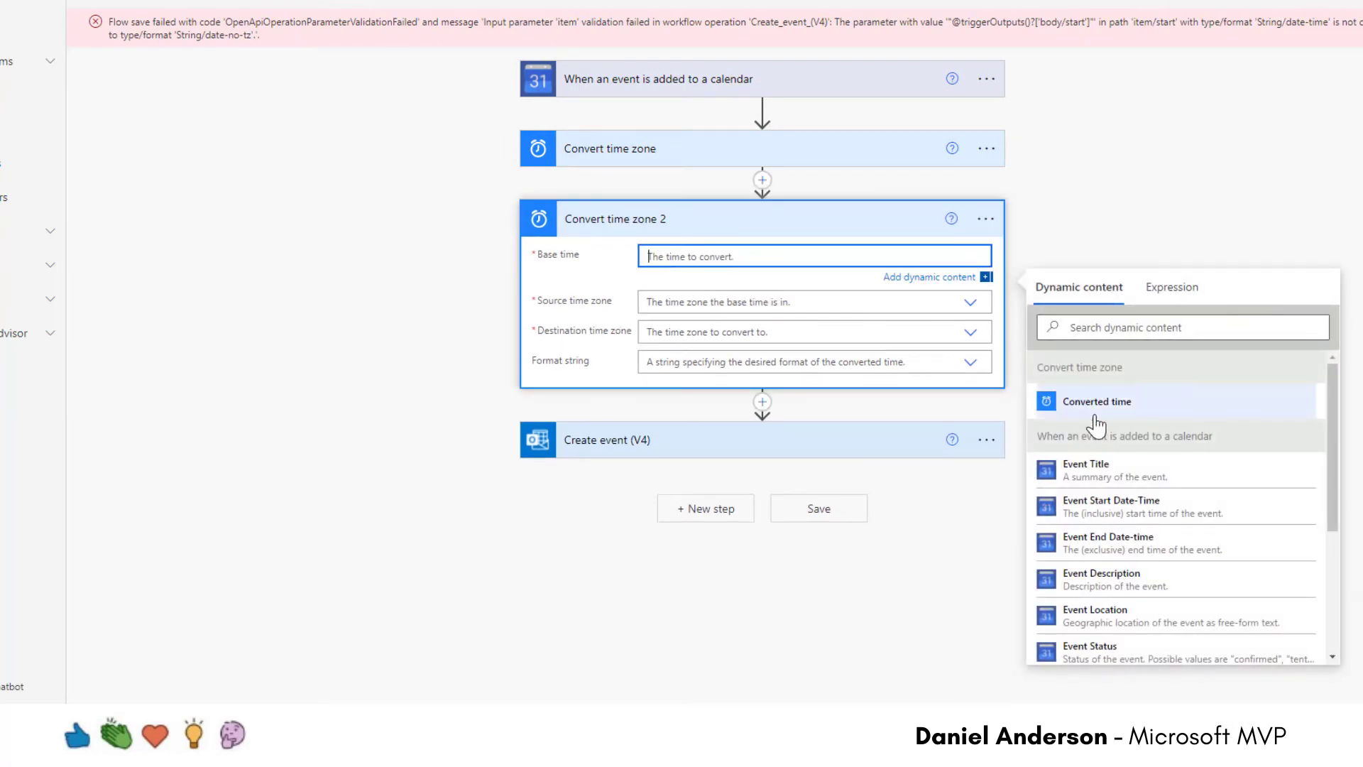
left_click(1109, 545)
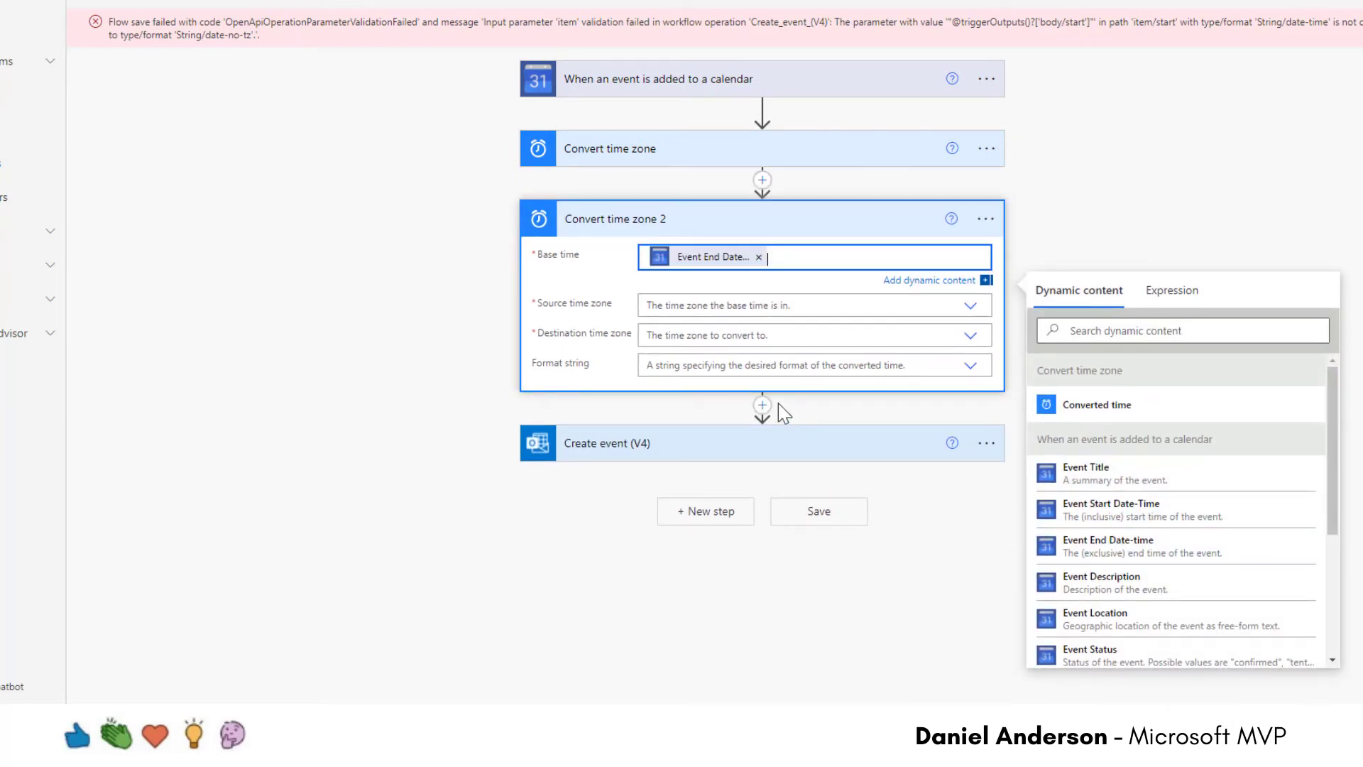
left_click(697, 305)
type("melbou")
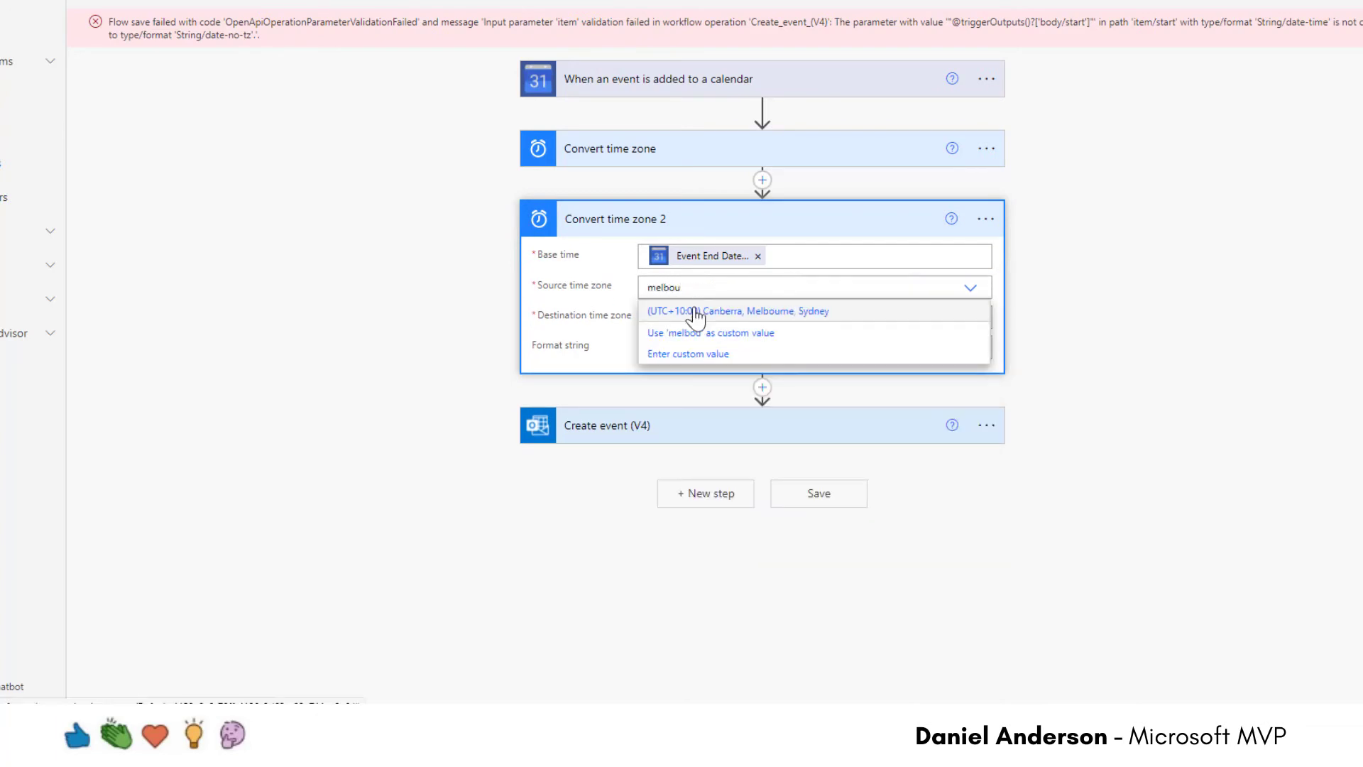
left_click(695, 310)
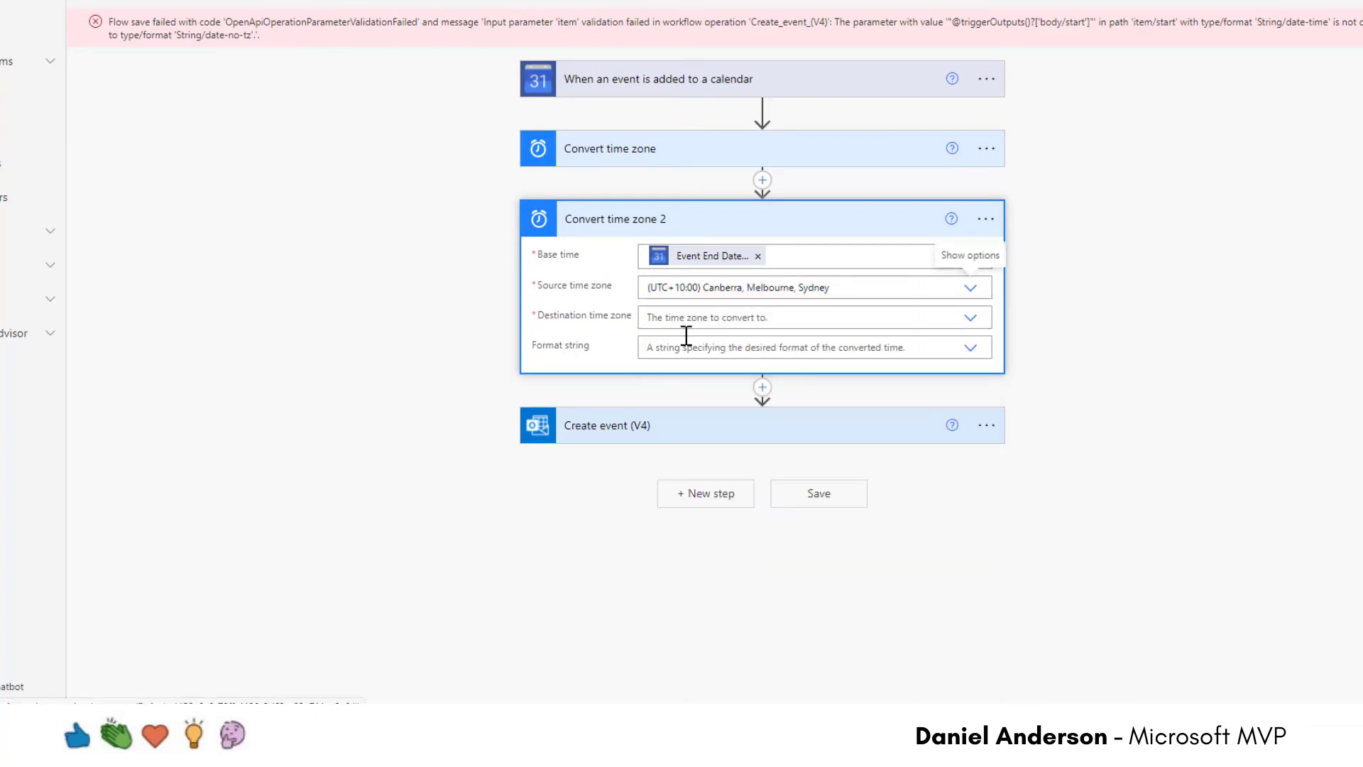
left_click(686, 324)
type("me")
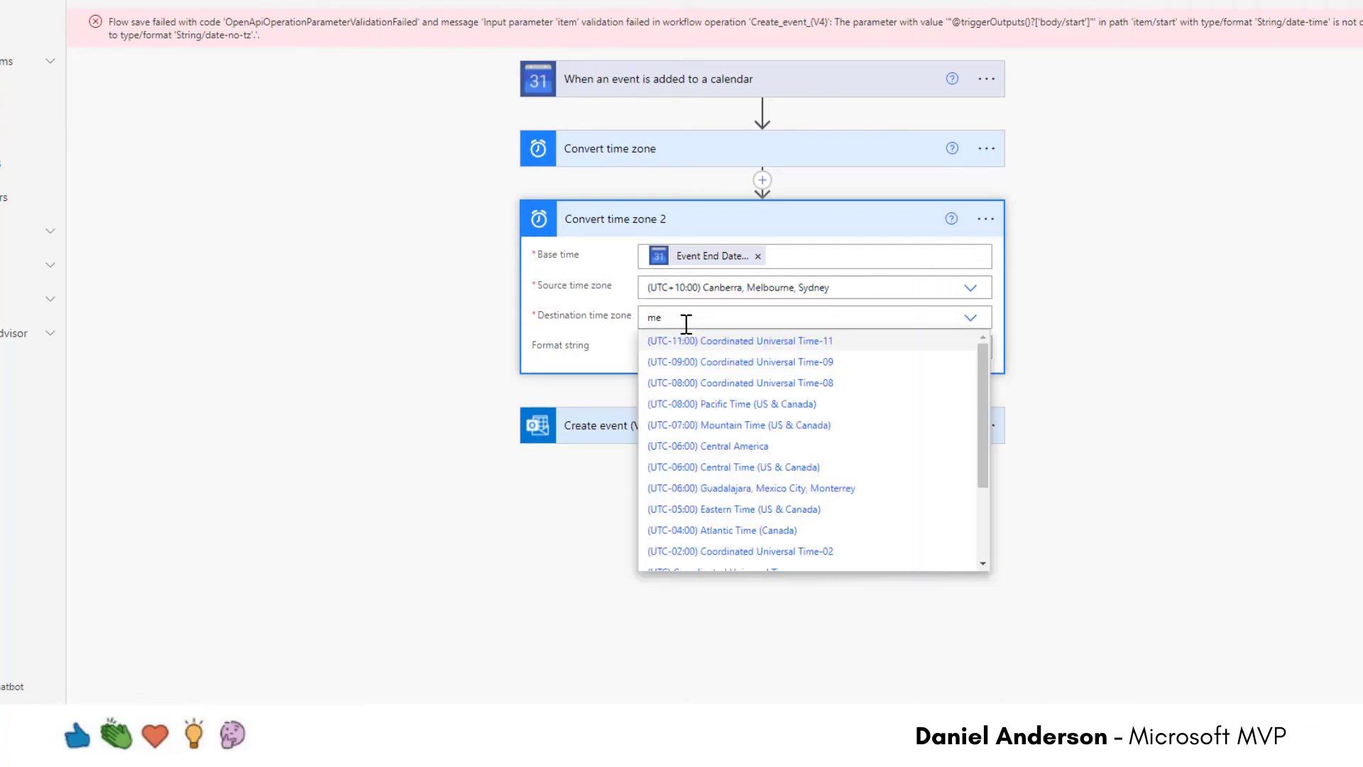
type("lbour")
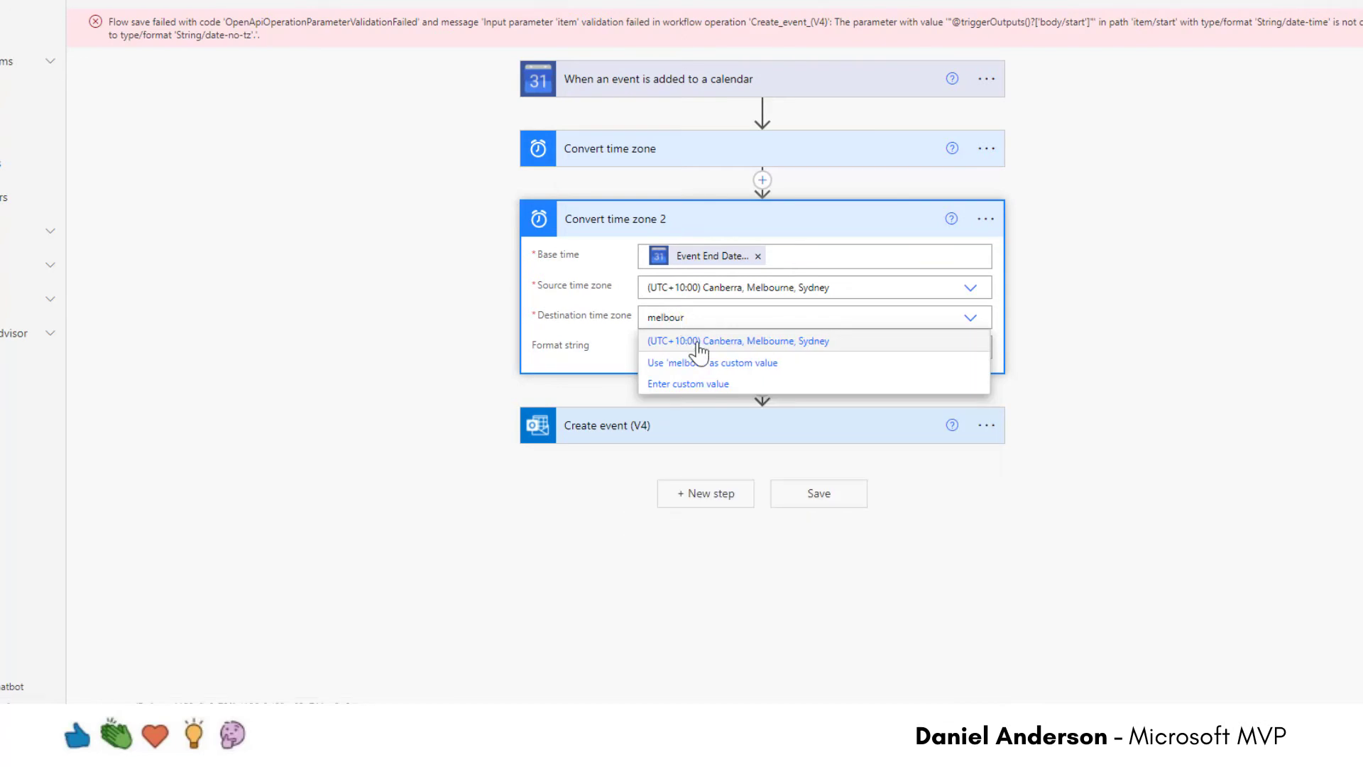
left_click(688, 341)
left_click(688, 348)
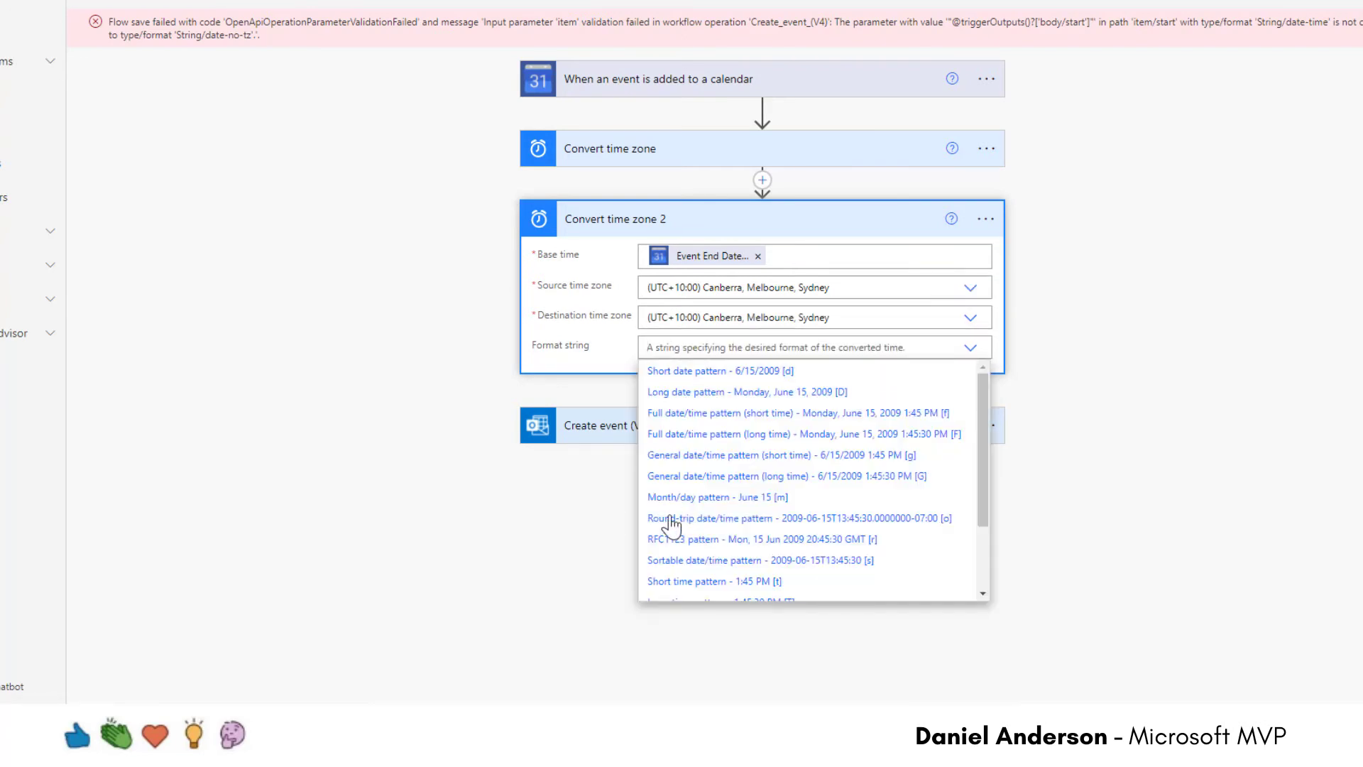
left_click(678, 564)
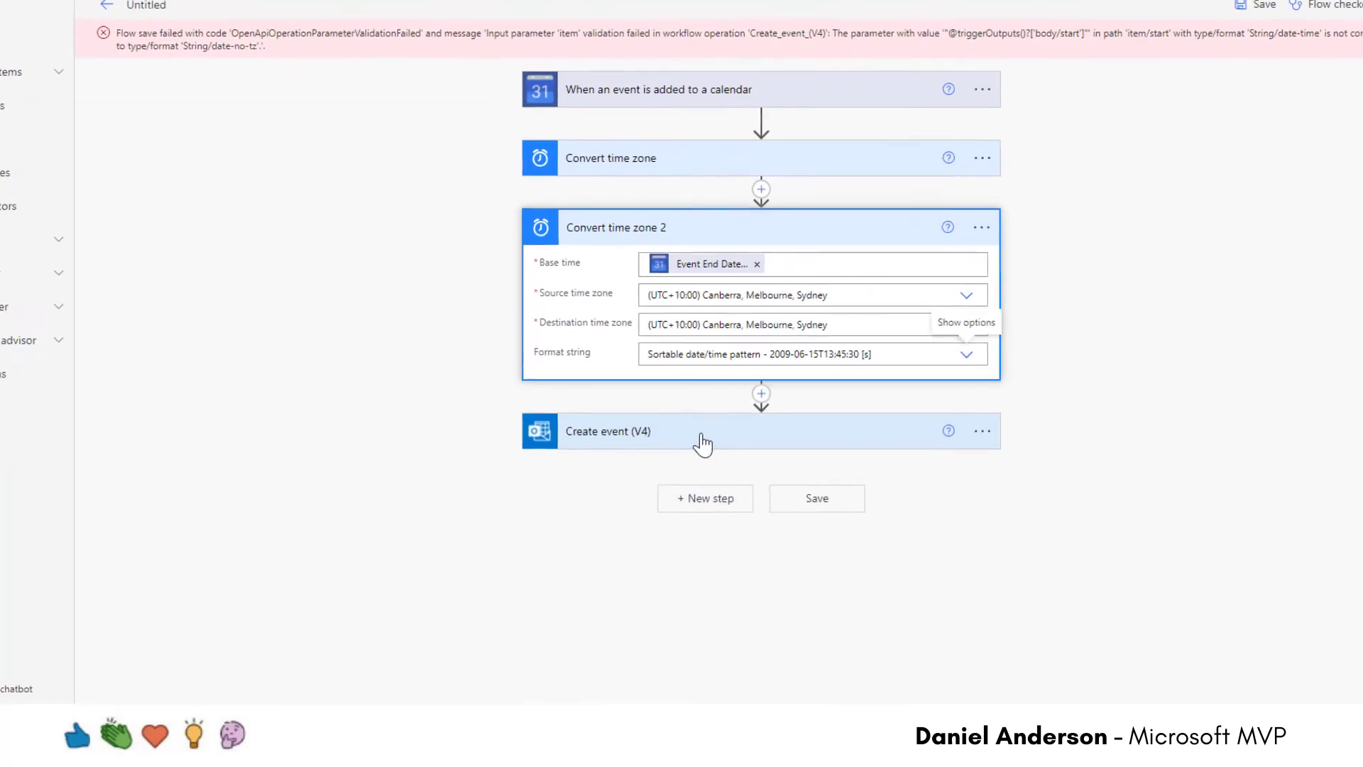
Replace Create event's Start and End time tokens with the two Converted time outputs
left_click(703, 444)
scroll(685, 489, "down", 2)
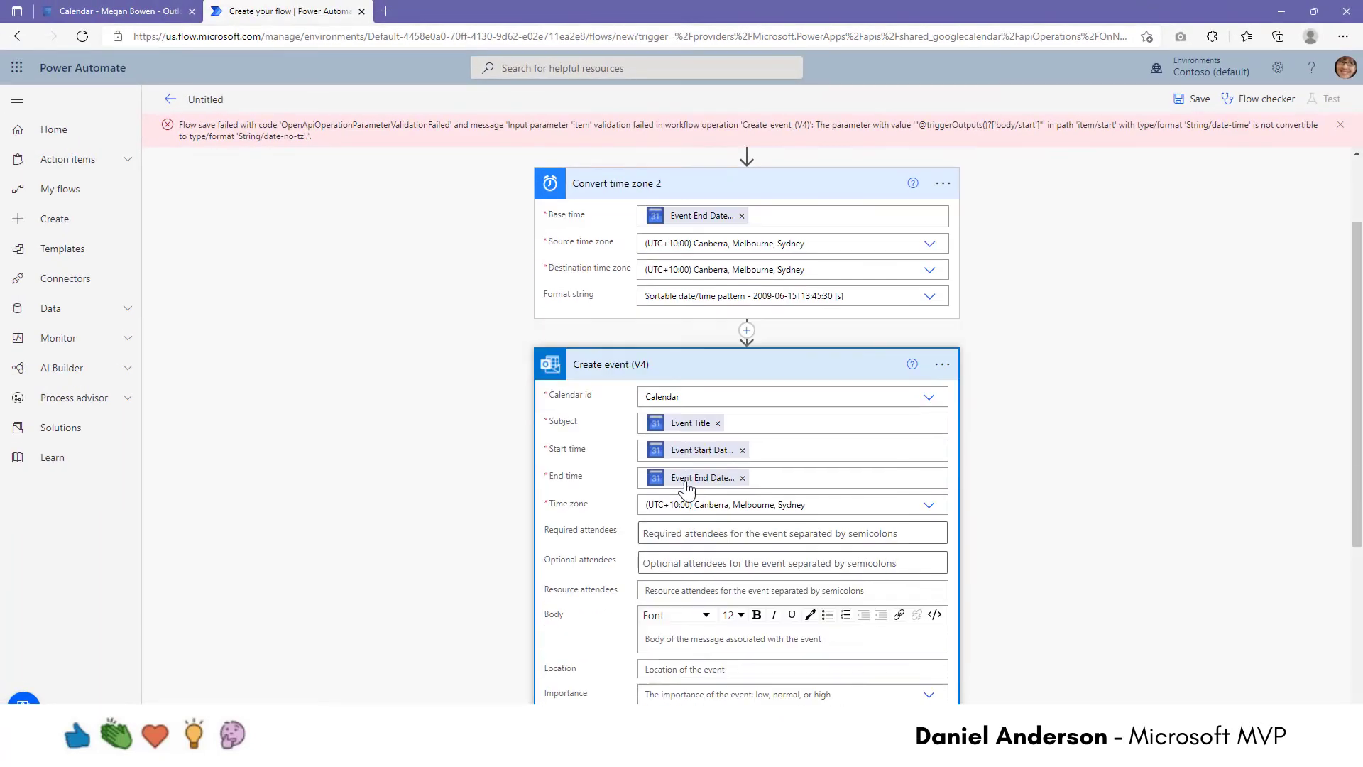
scroll(686, 489, "down", 1)
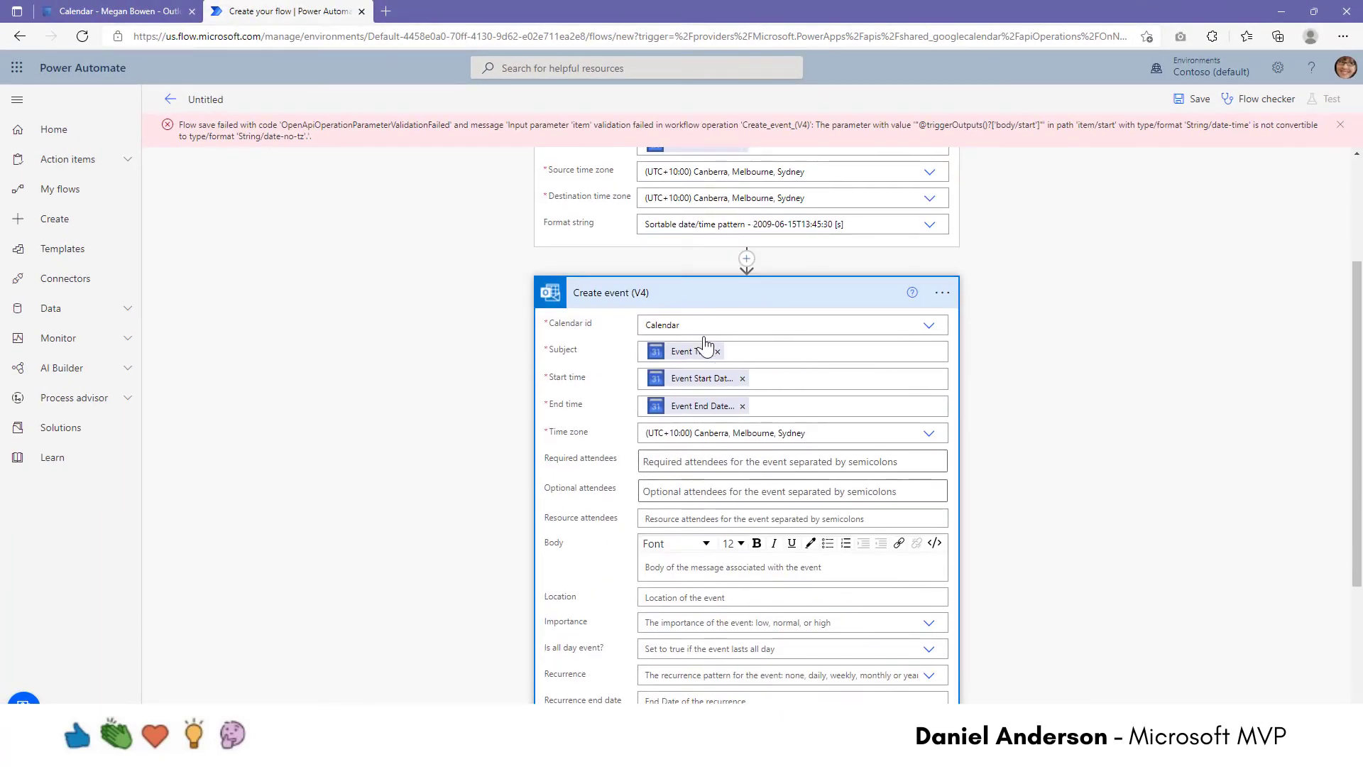
left_click(743, 379)
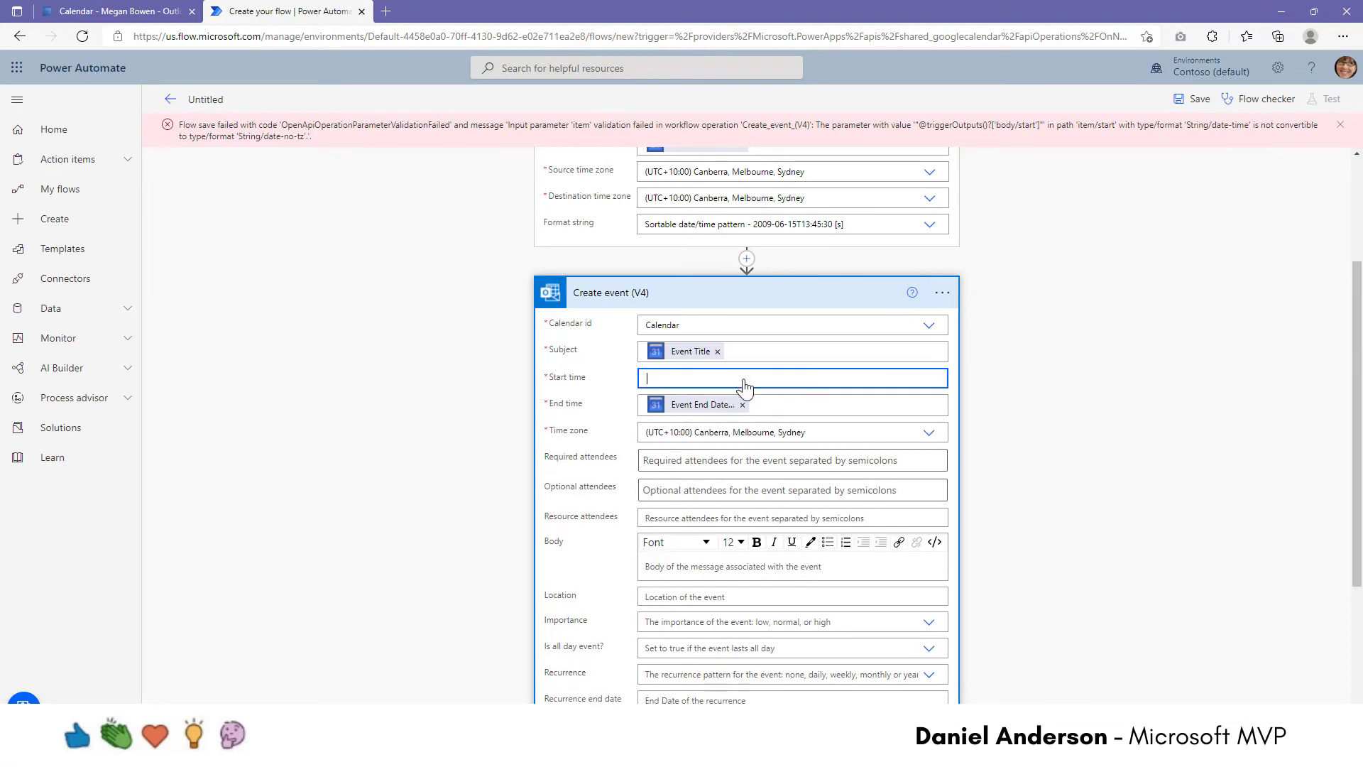
left_click(743, 435)
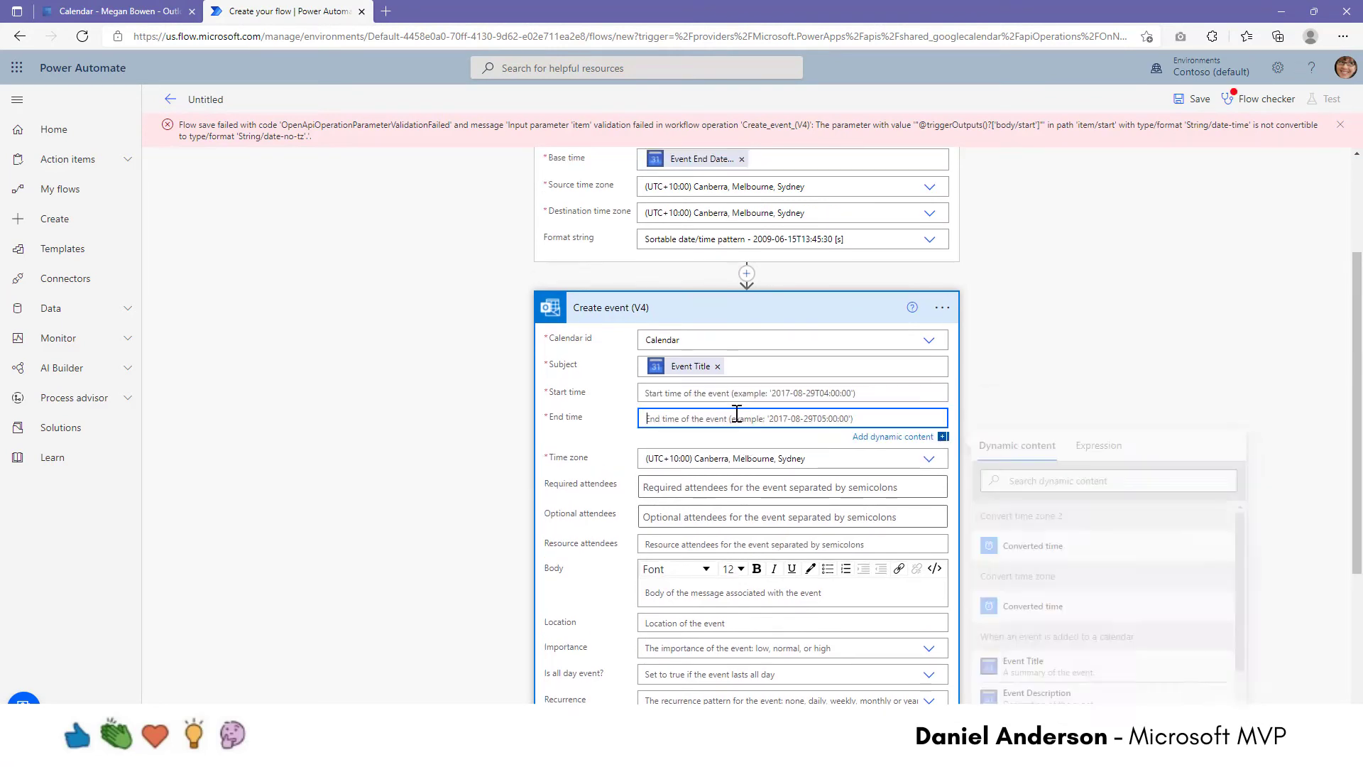
left_click(692, 392)
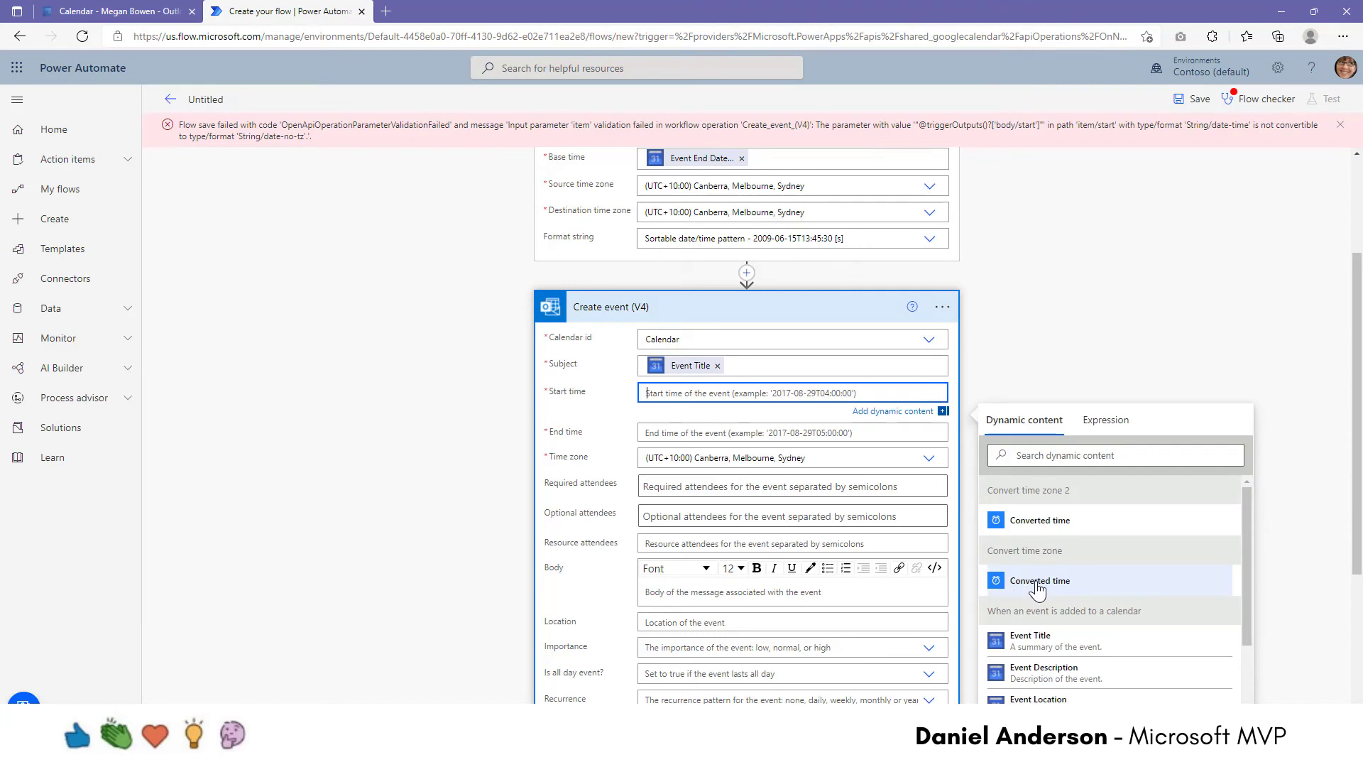
left_click(1034, 584)
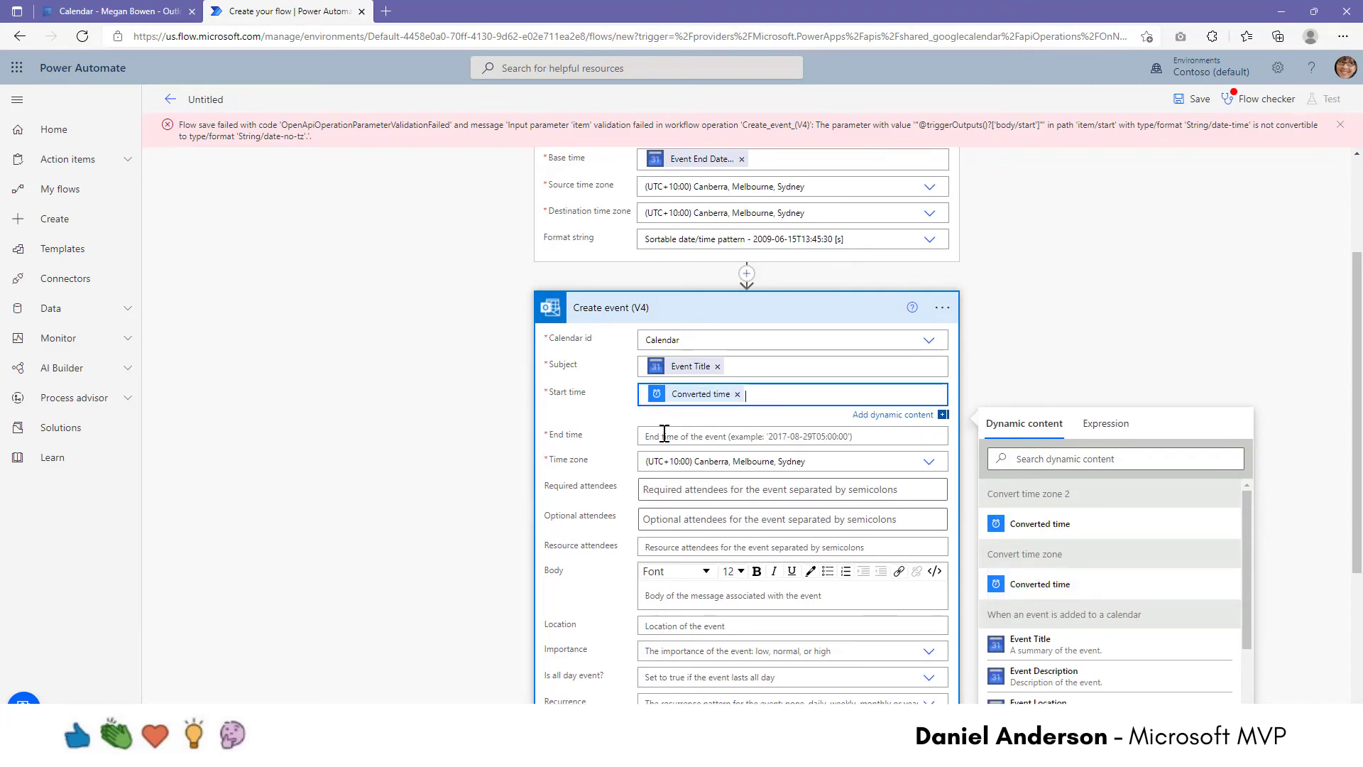
left_click(664, 434)
left_click(1042, 572)
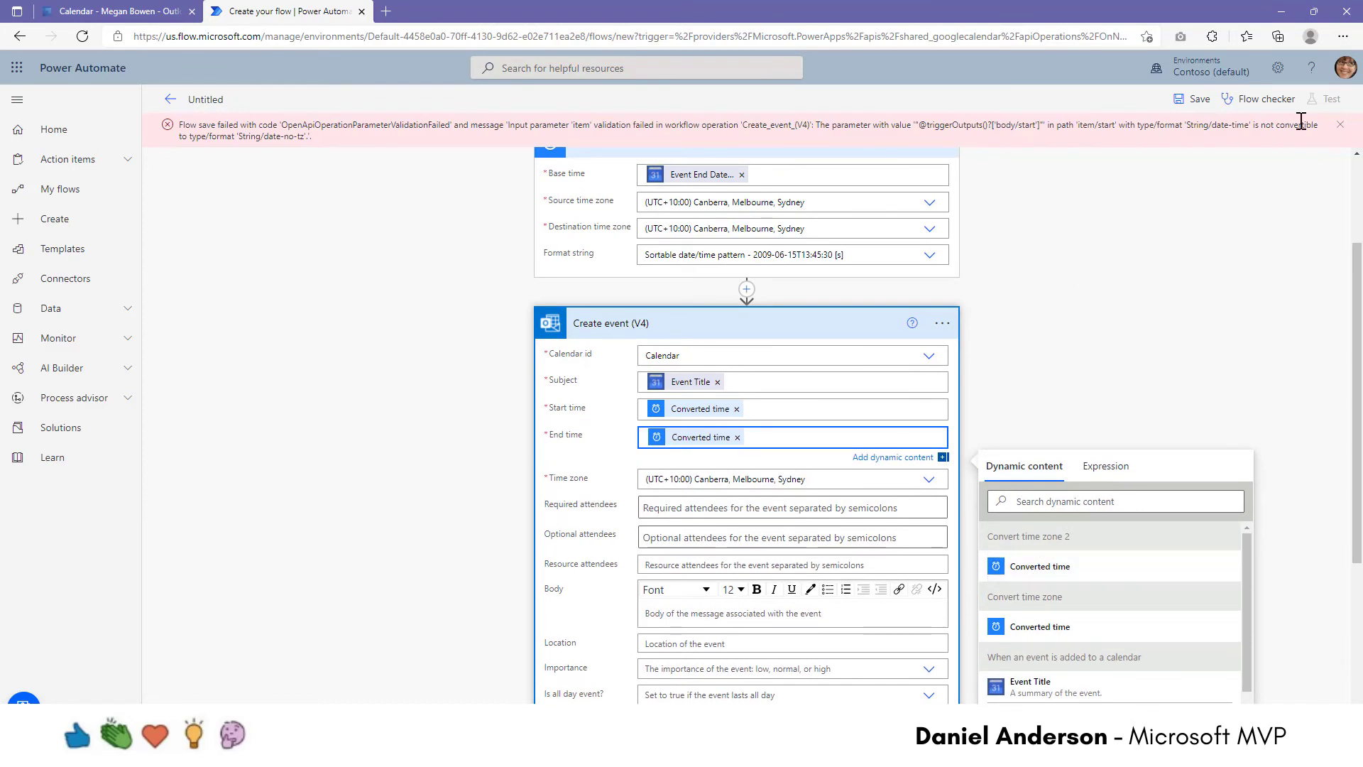
left_click(1139, 261)
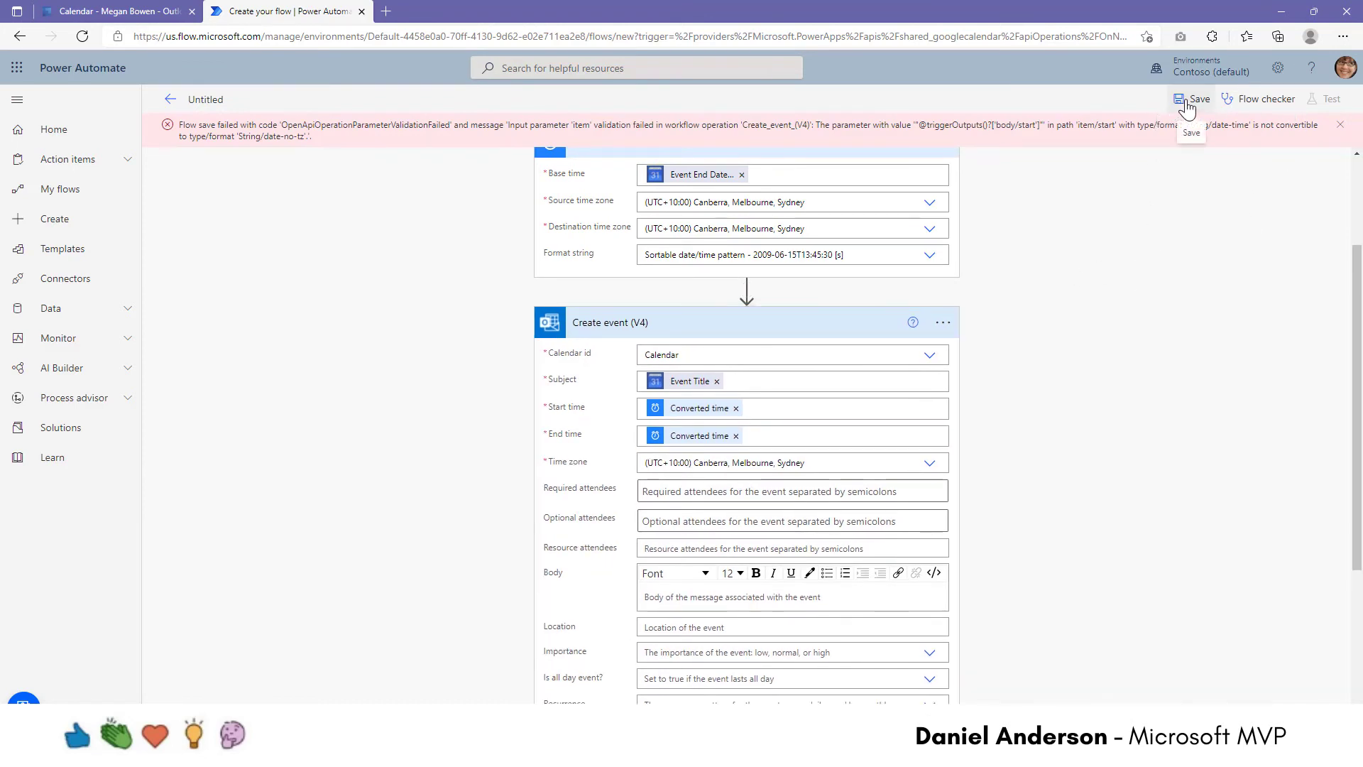
Save the flow again, this time without the validation error
left_click(1193, 98)
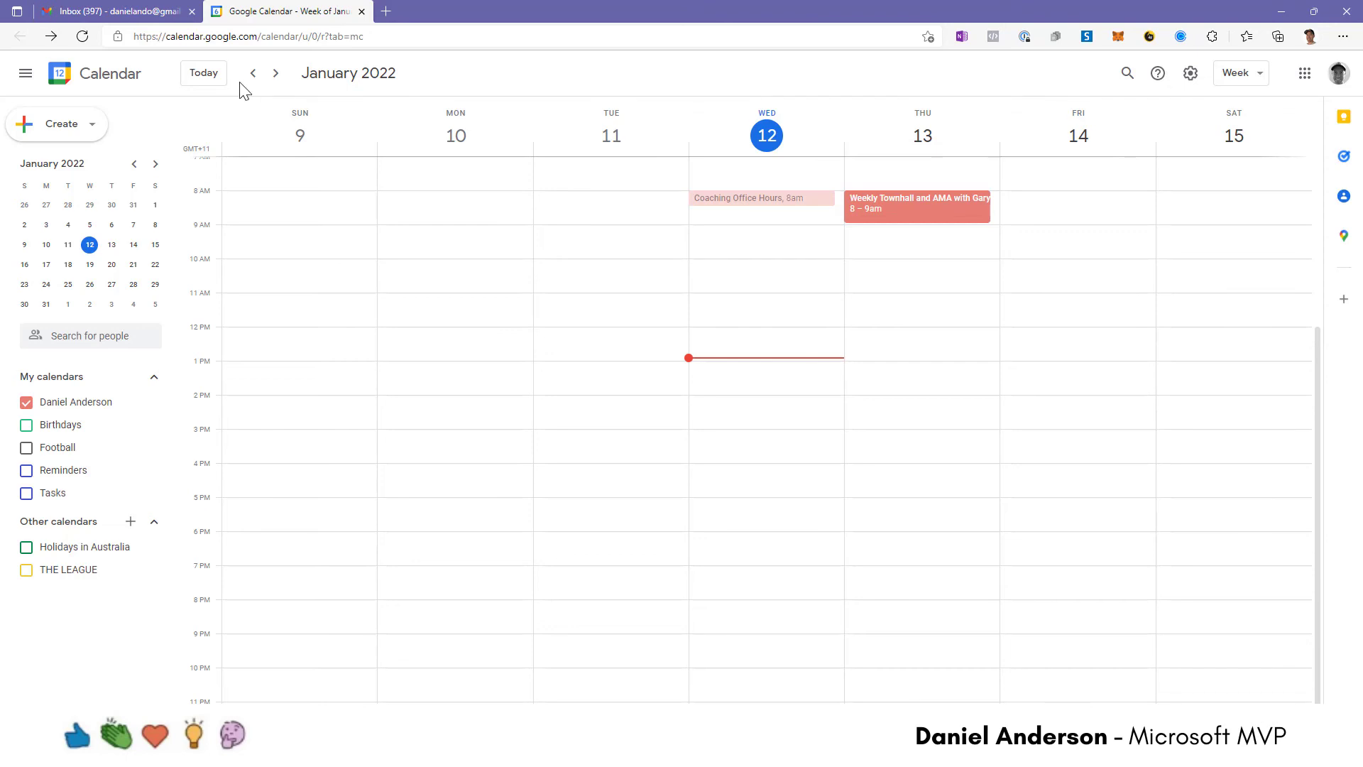
Create 'Important Event' in Google Calendar on Wednesday, January 12, 1:30–2:30pm
left_click(726, 390)
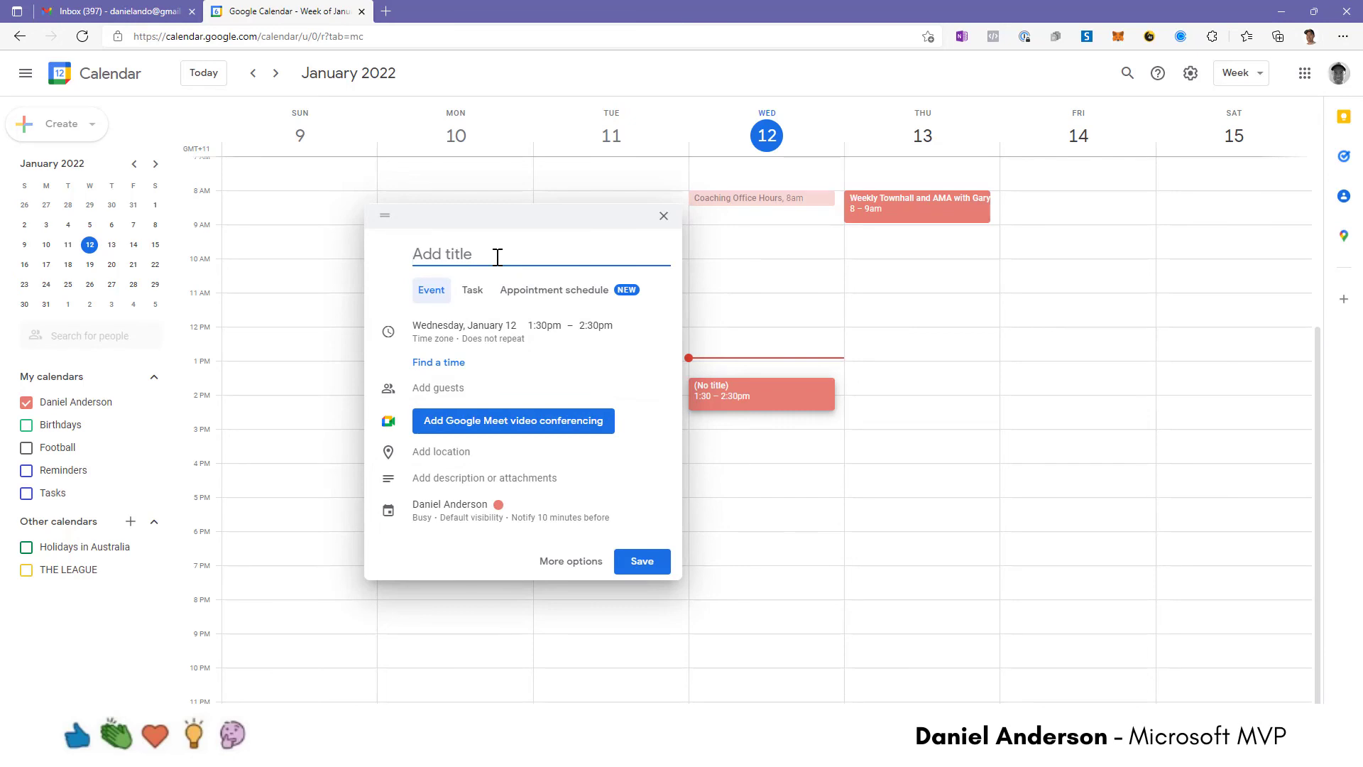
type("Important Event")
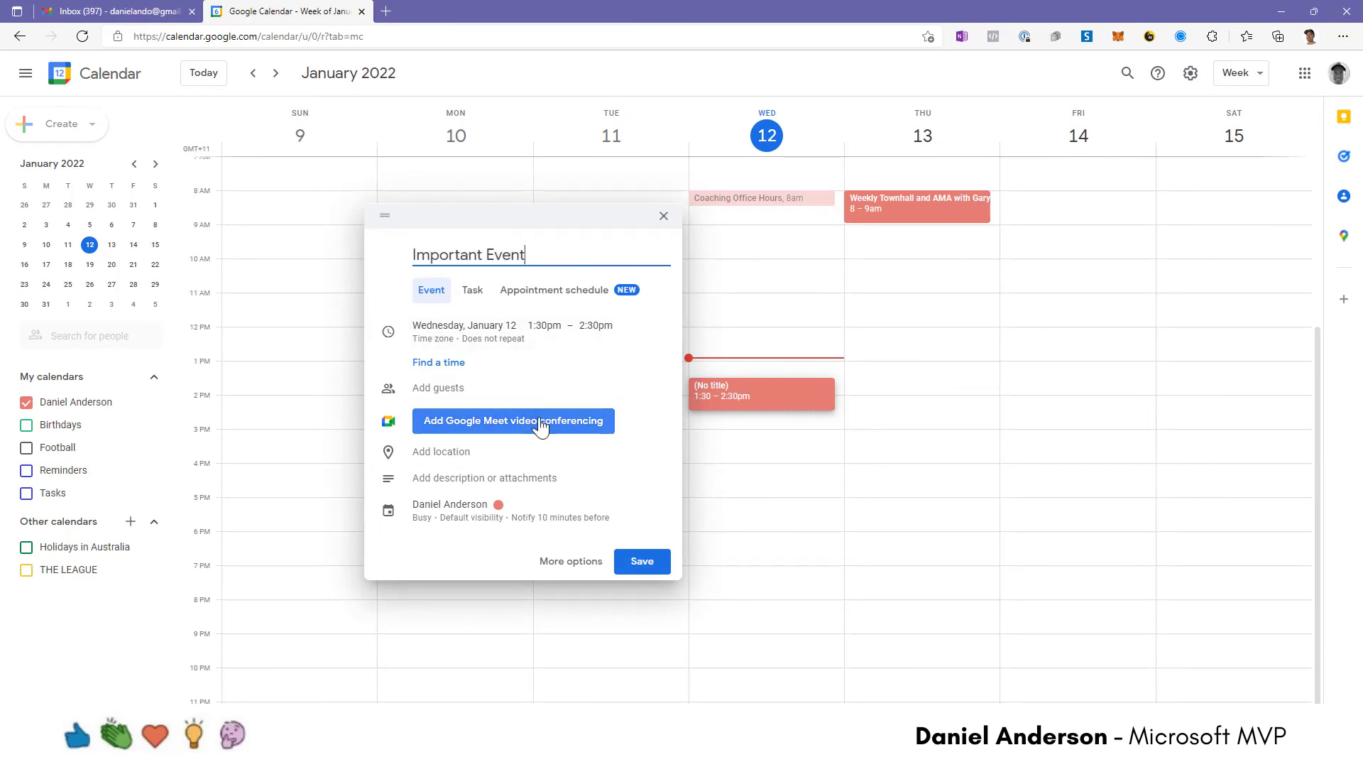
left_click(642, 567)
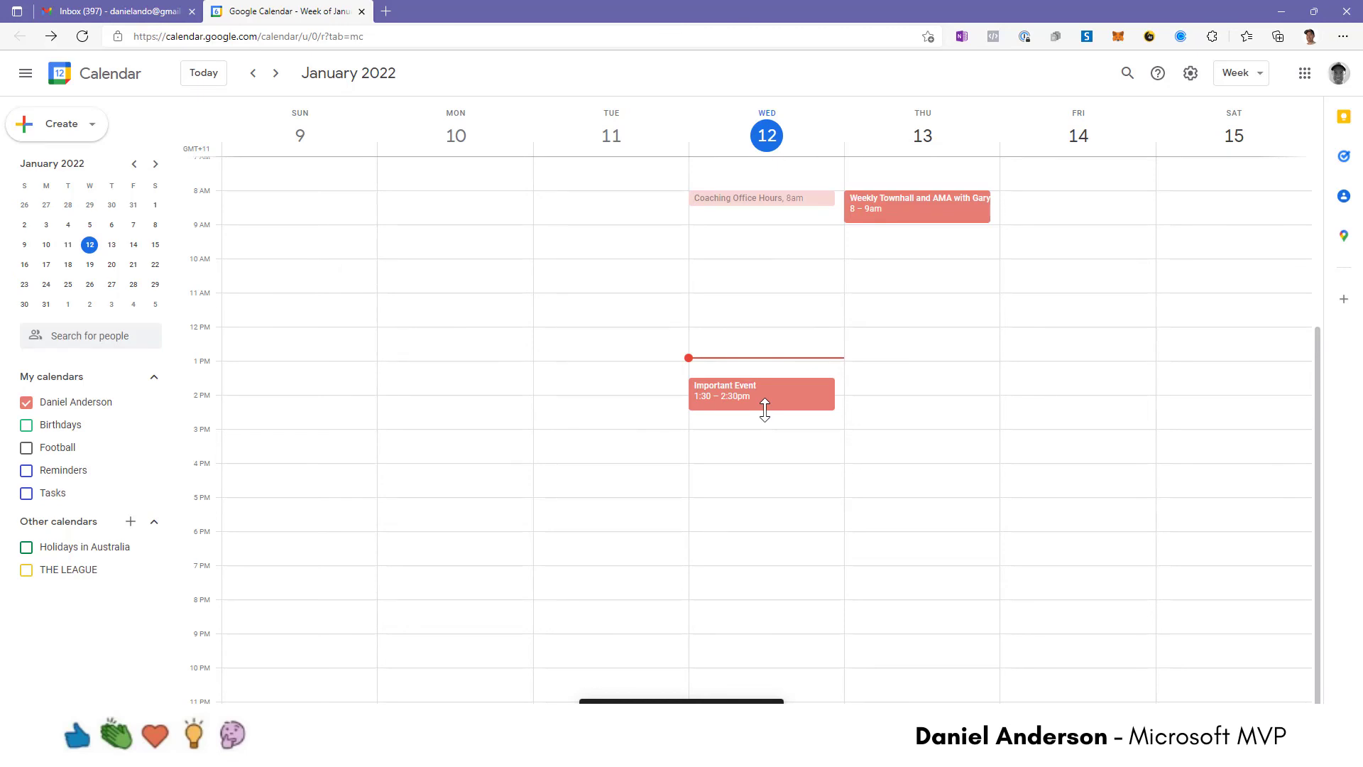
Return to the flow's details page, showing a succeeded run on Jan 12 at 12:58 PM
left_click(1281, 11)
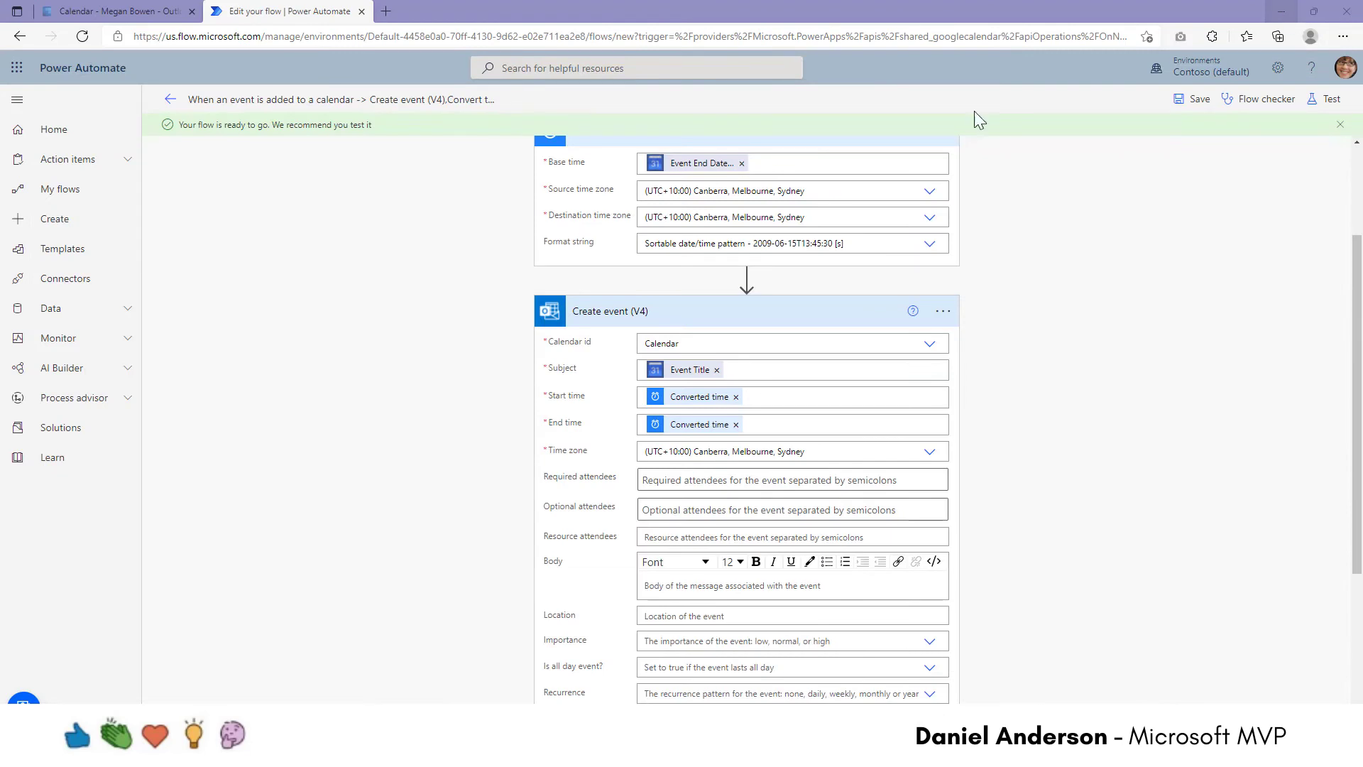
left_click(171, 102)
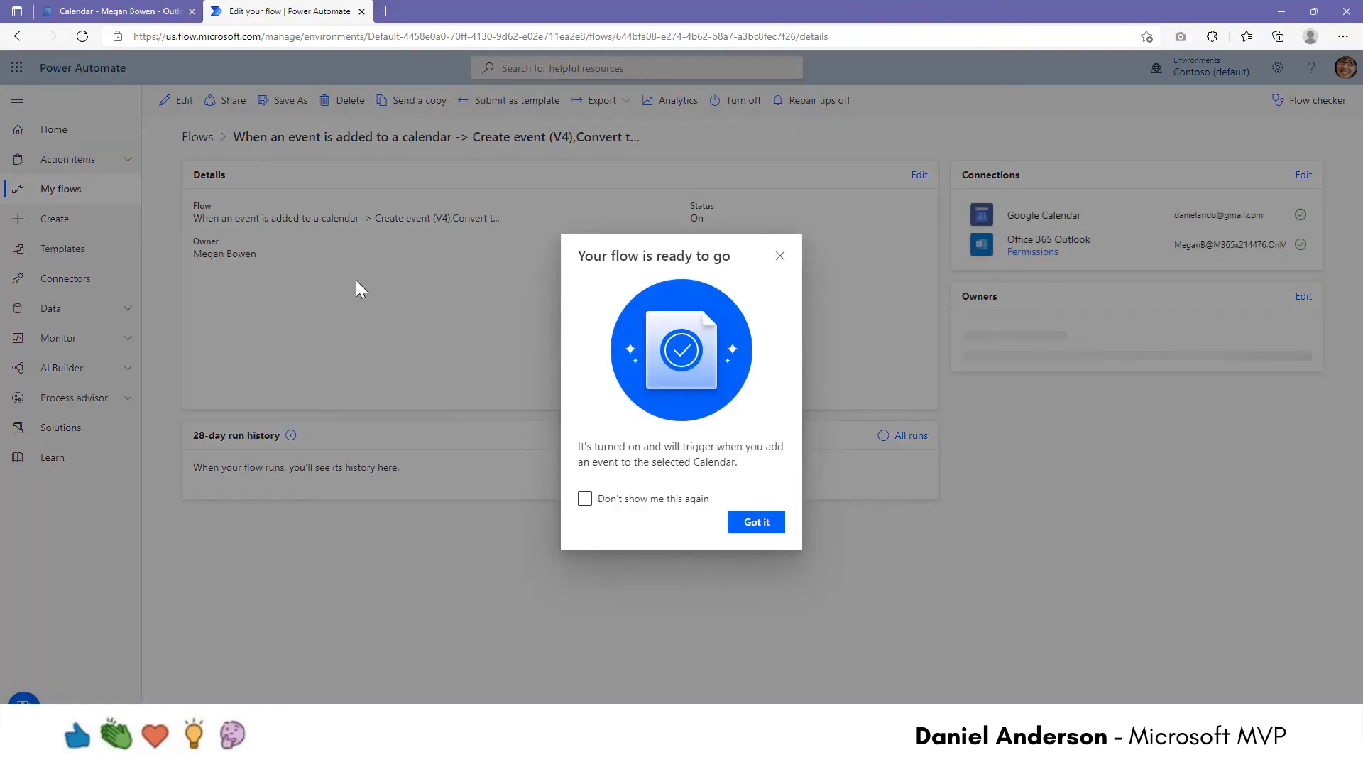
left_click(748, 525)
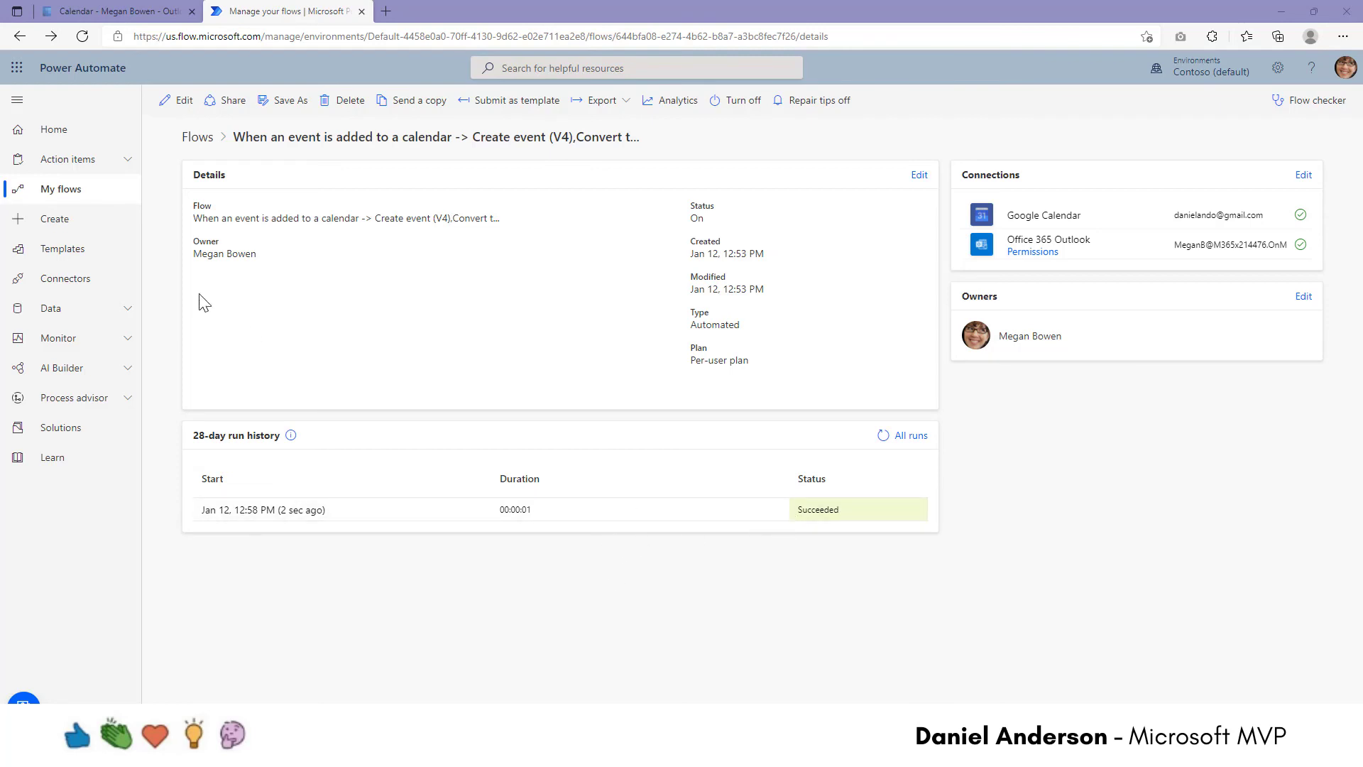
Refresh the Outlook calendar and open the synced Important Event, 1:30–2:30 PM on 12 January
left_click(103, 14)
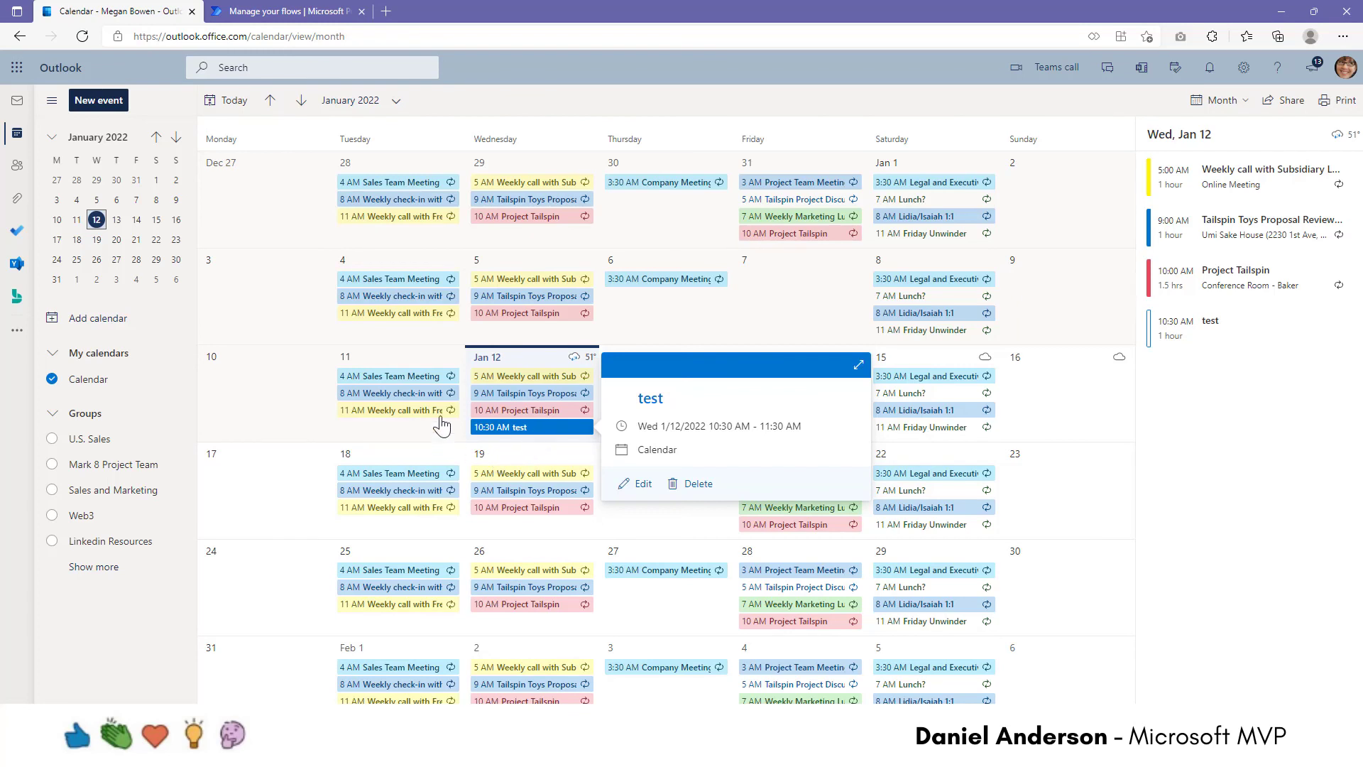
left_click(83, 36)
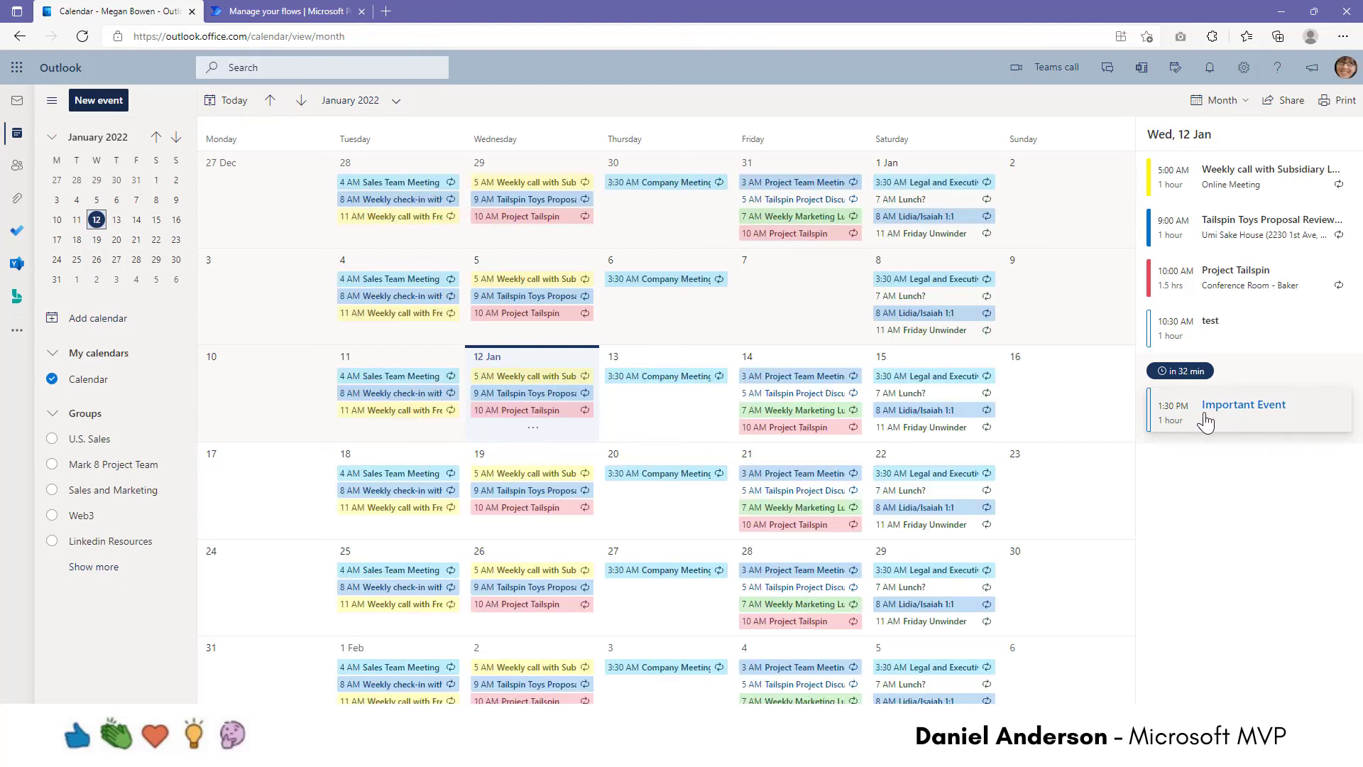
left_click(1177, 419)
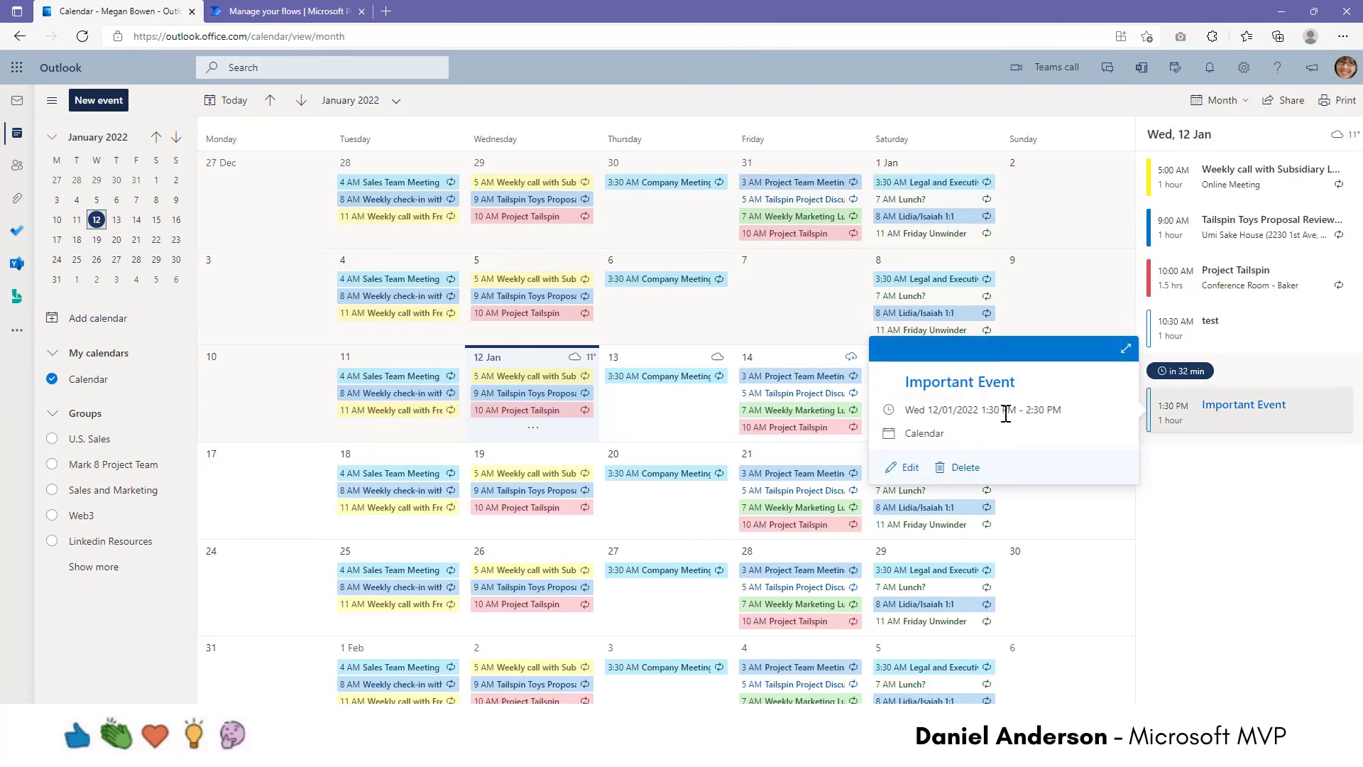